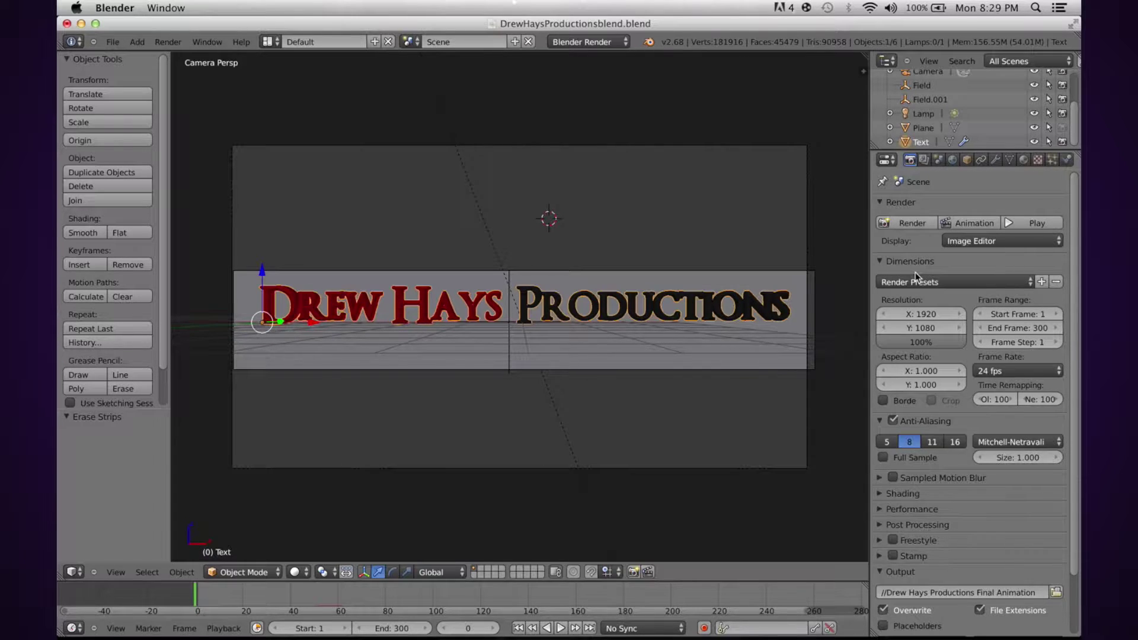
- Set the timeline's current frame to 1
click(469, 628)
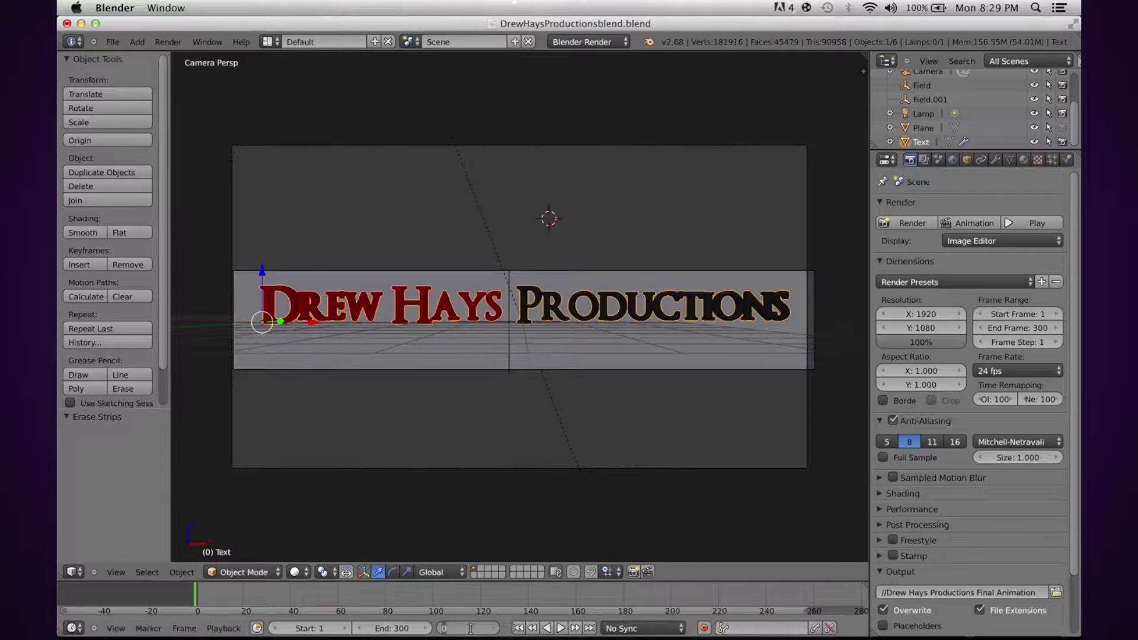
text(1)
key(Return)
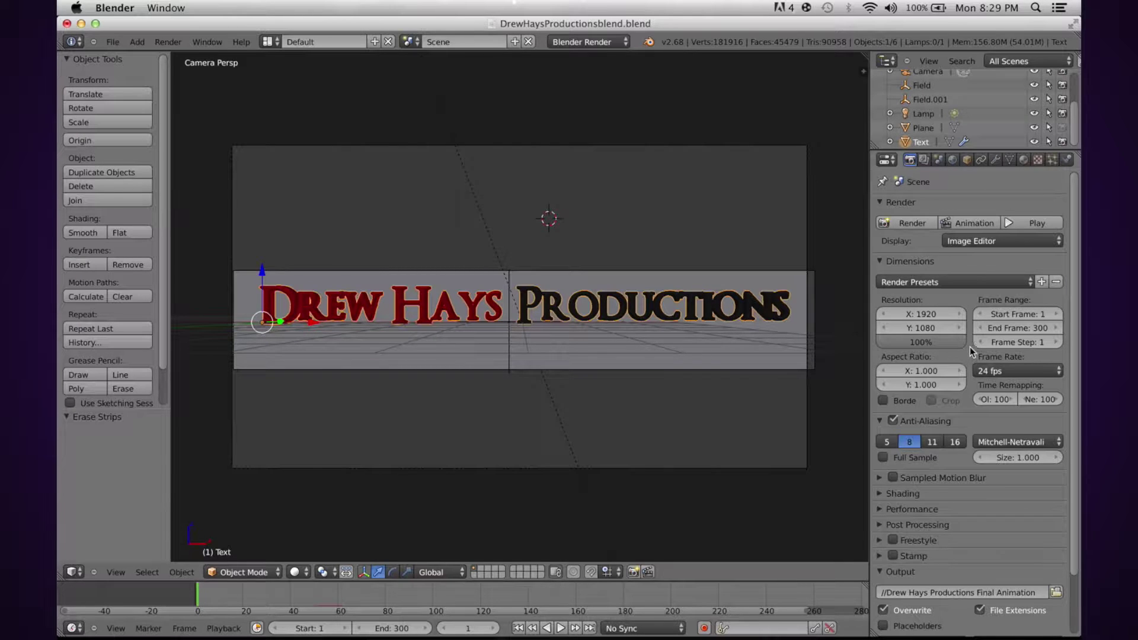
- Keep PNG as the render output file format in the Output settings
scroll(971, 348, down, 3)
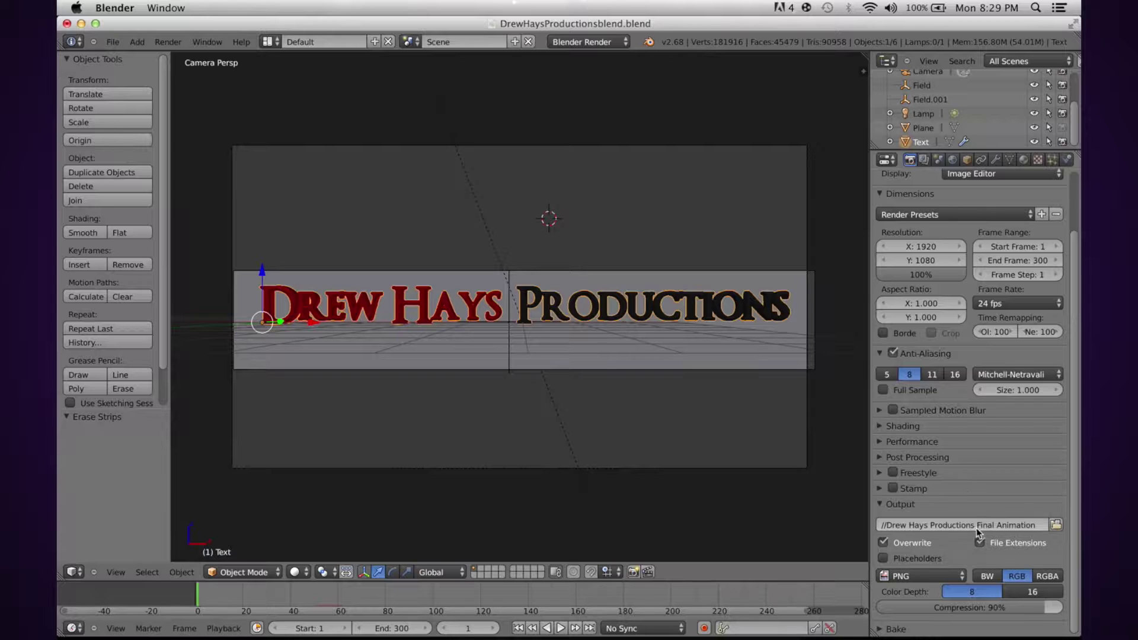
click(914, 575)
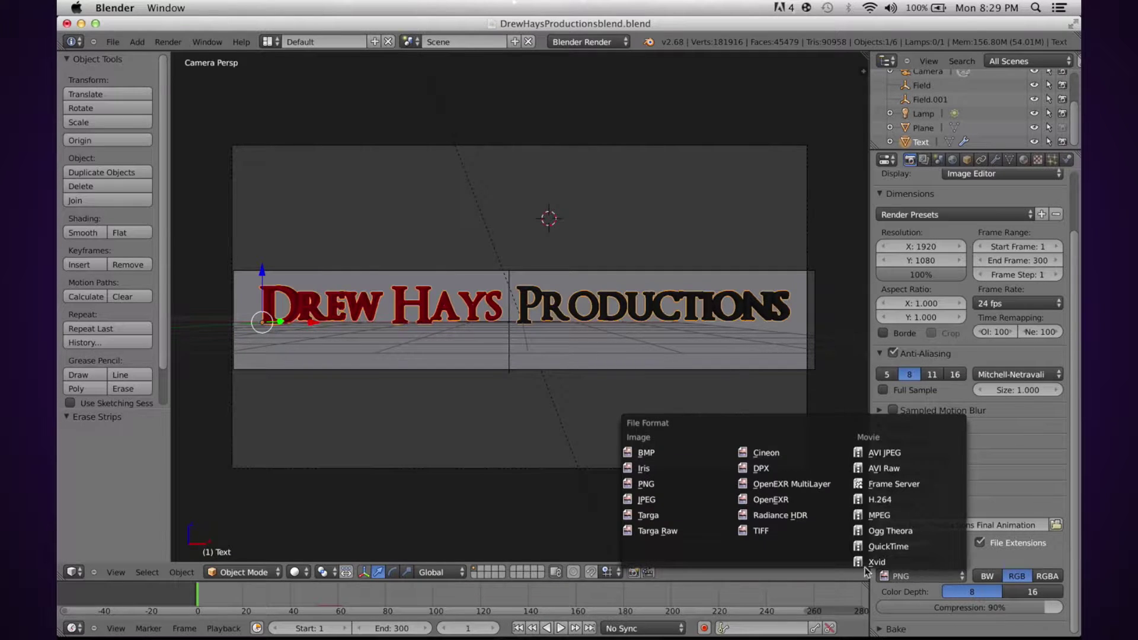
click(662, 490)
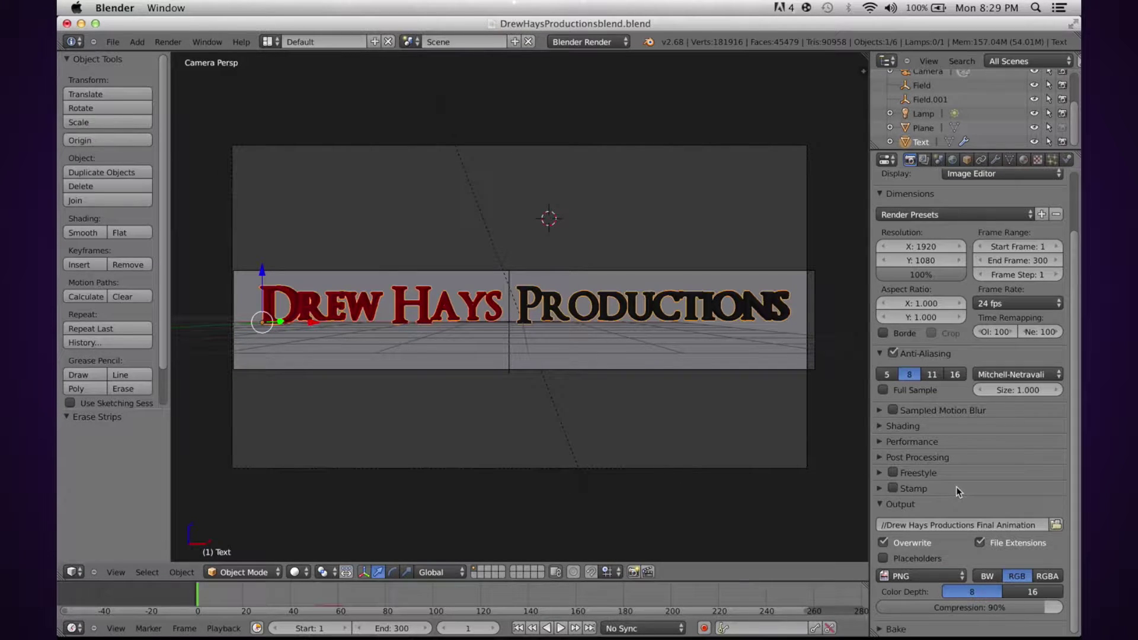
click(927, 577)
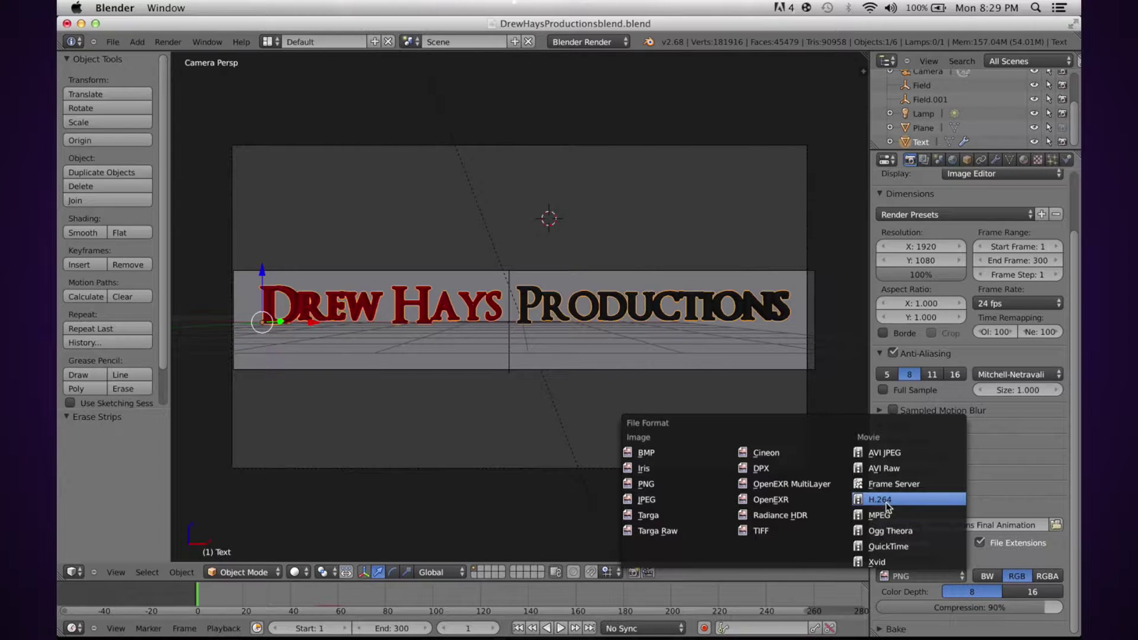
click(649, 485)
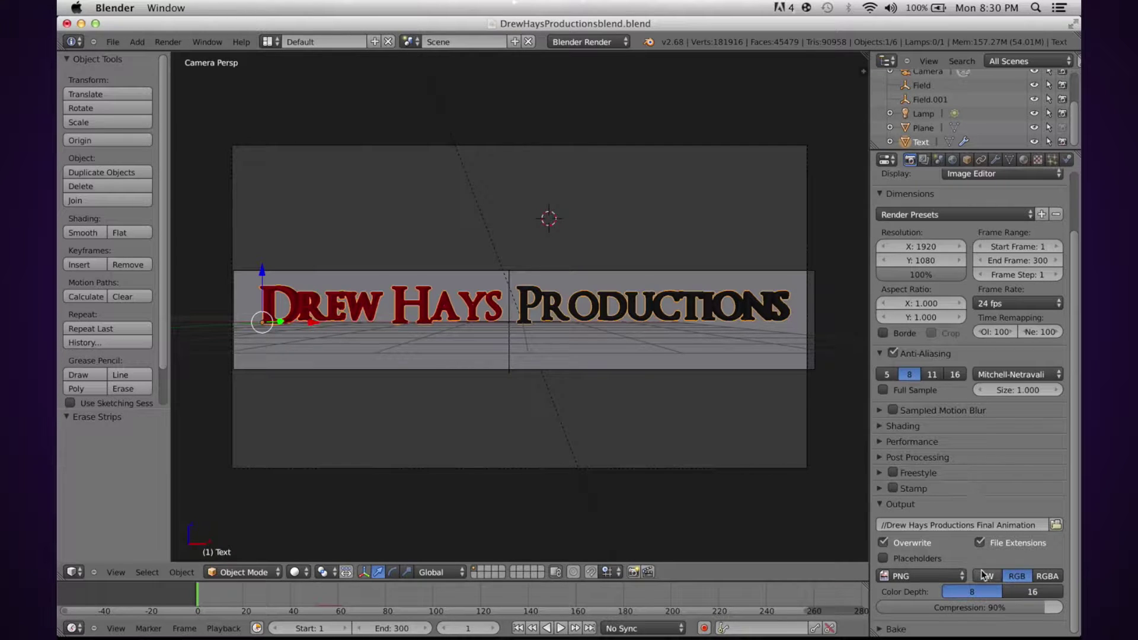
scroll(954, 543, up, 3)
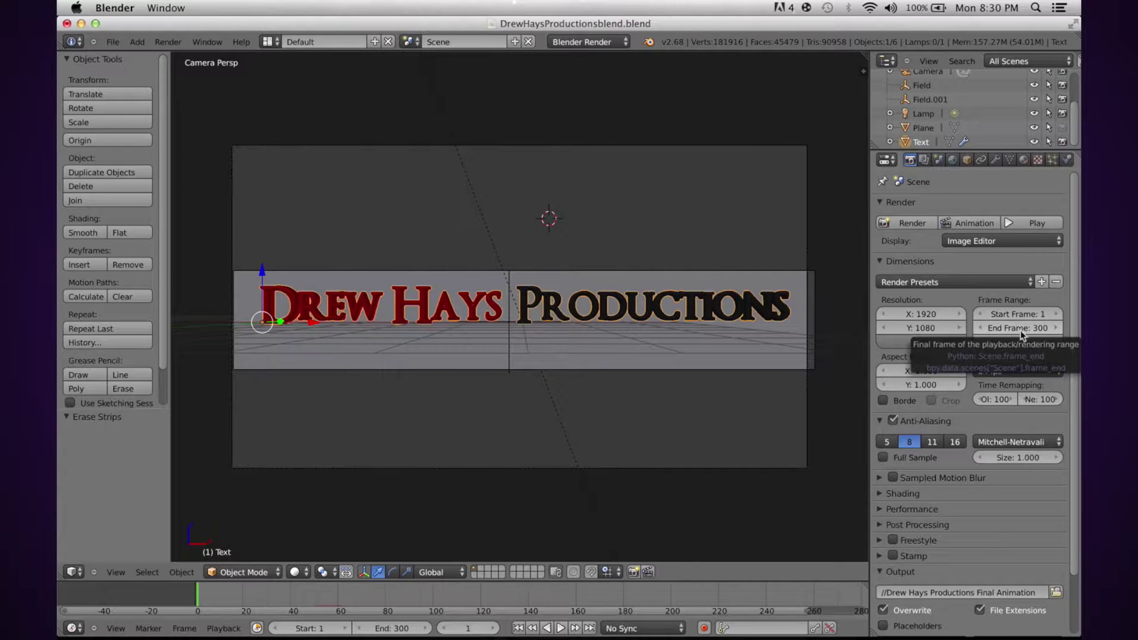
- Start rendering the whole animation to PNG image files
scroll(974, 223, down, 2)
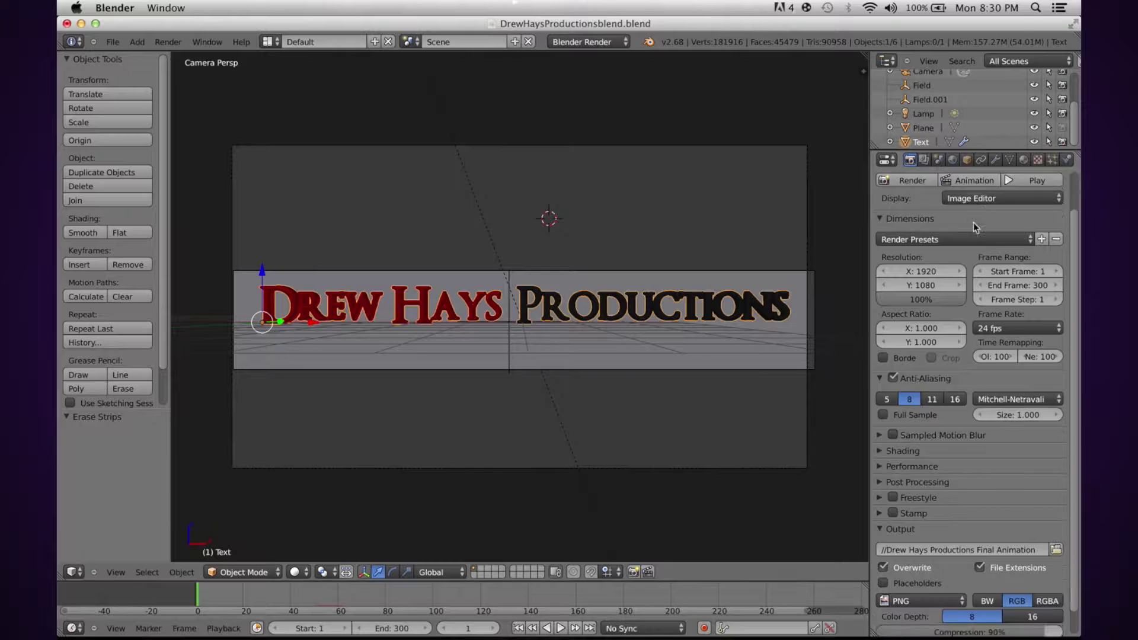
scroll(973, 223, up, 2)
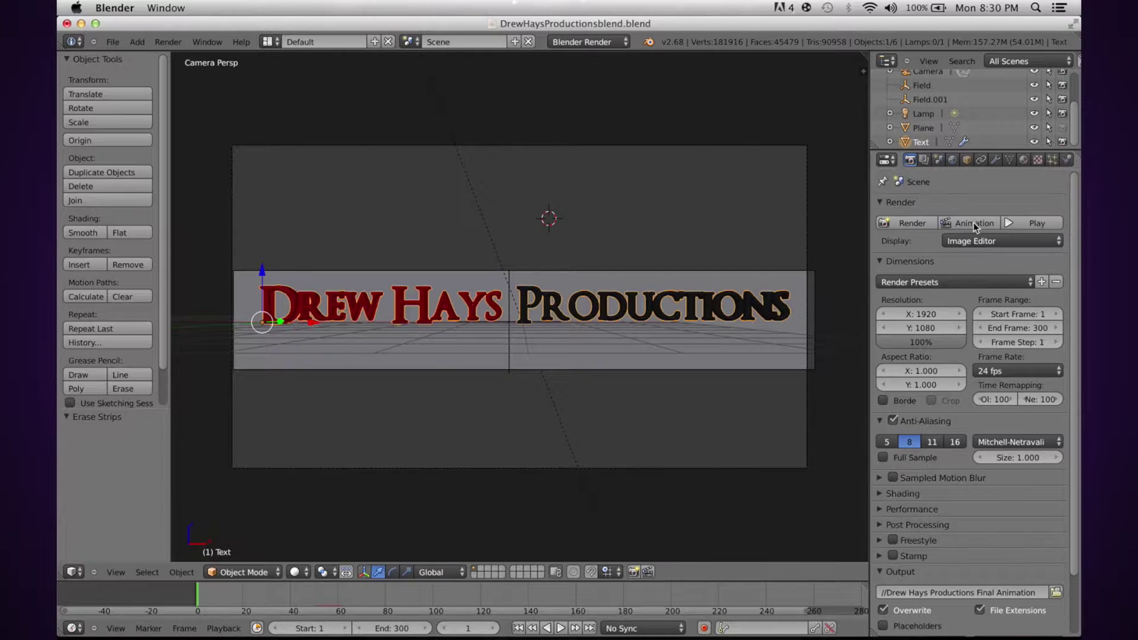
click(973, 222)
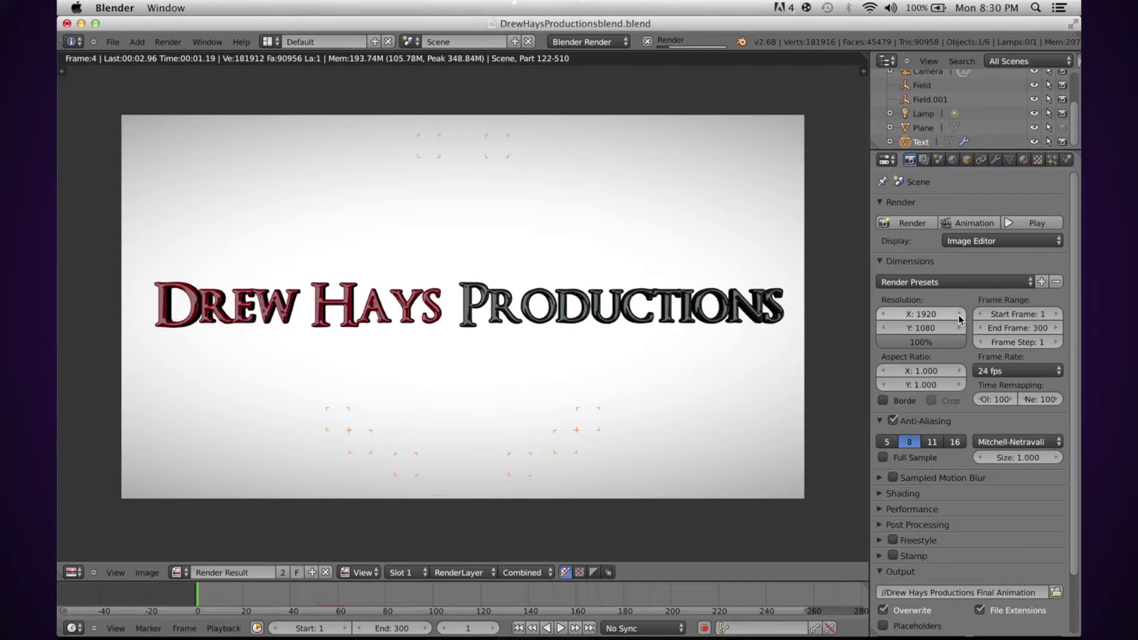
- Check the DHP Animation Stills folder without changing the output path, then stop the render
scroll(959, 320, down, 3)
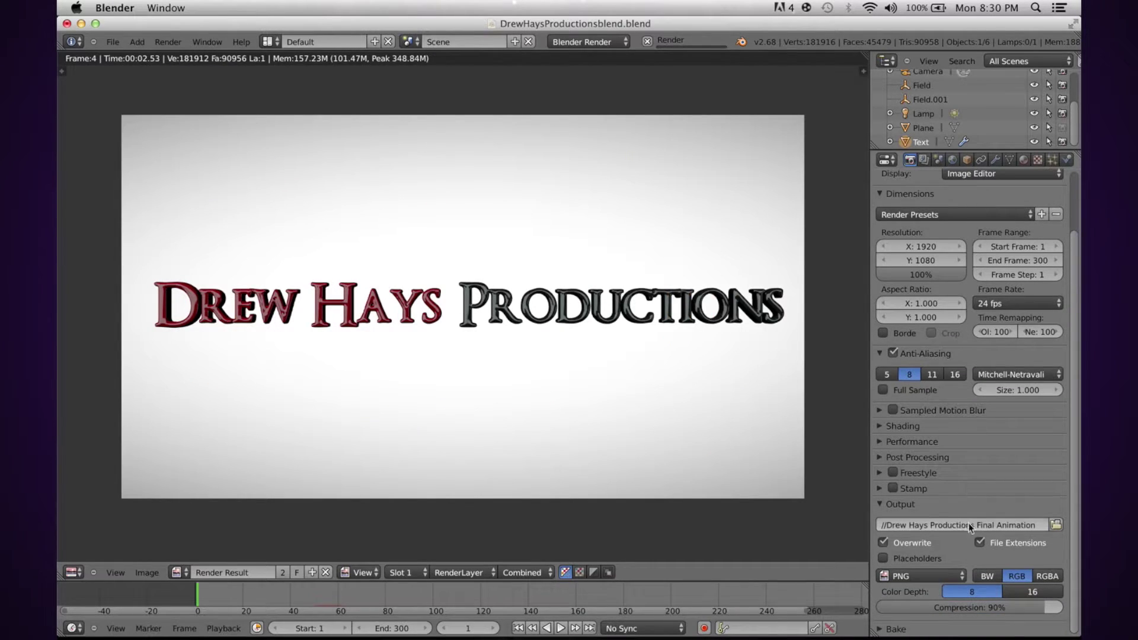
click(1057, 524)
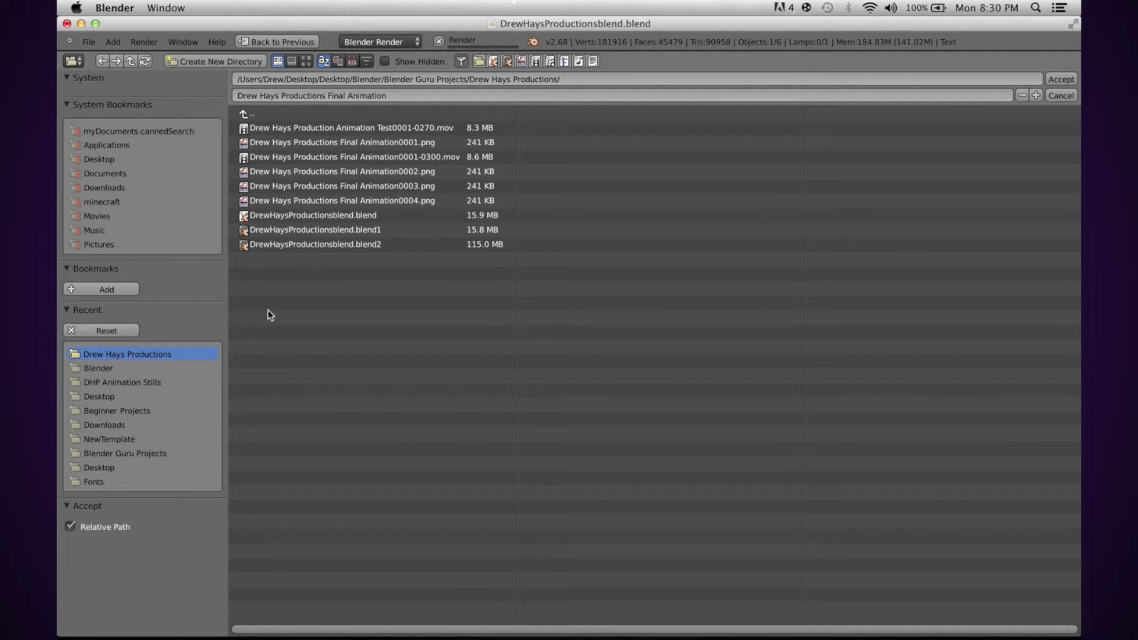
click(101, 381)
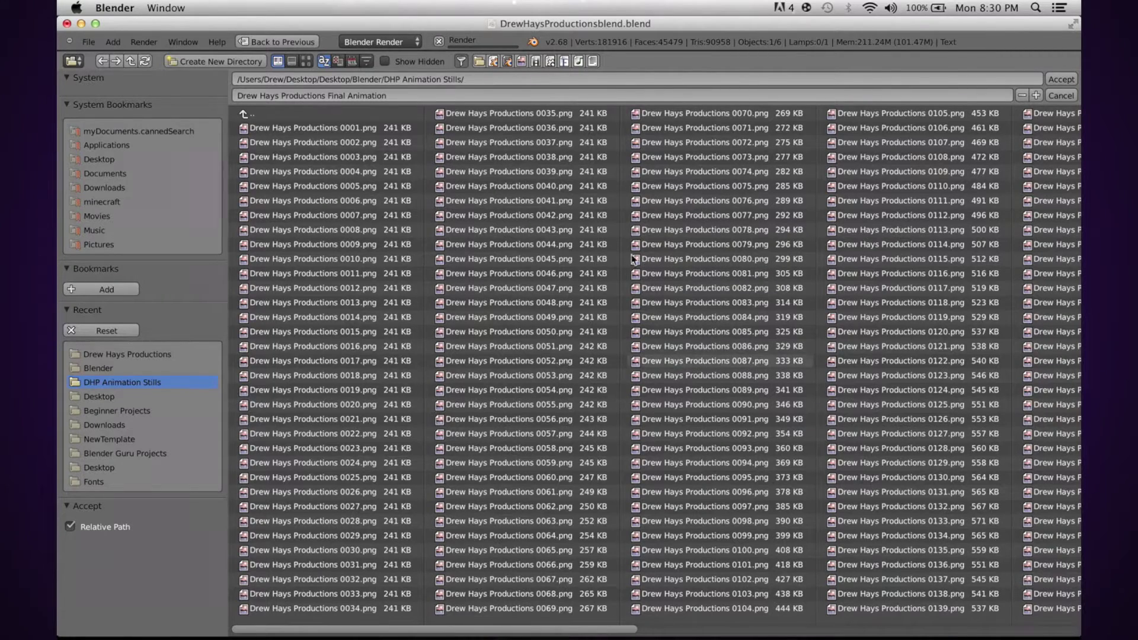
click(1060, 95)
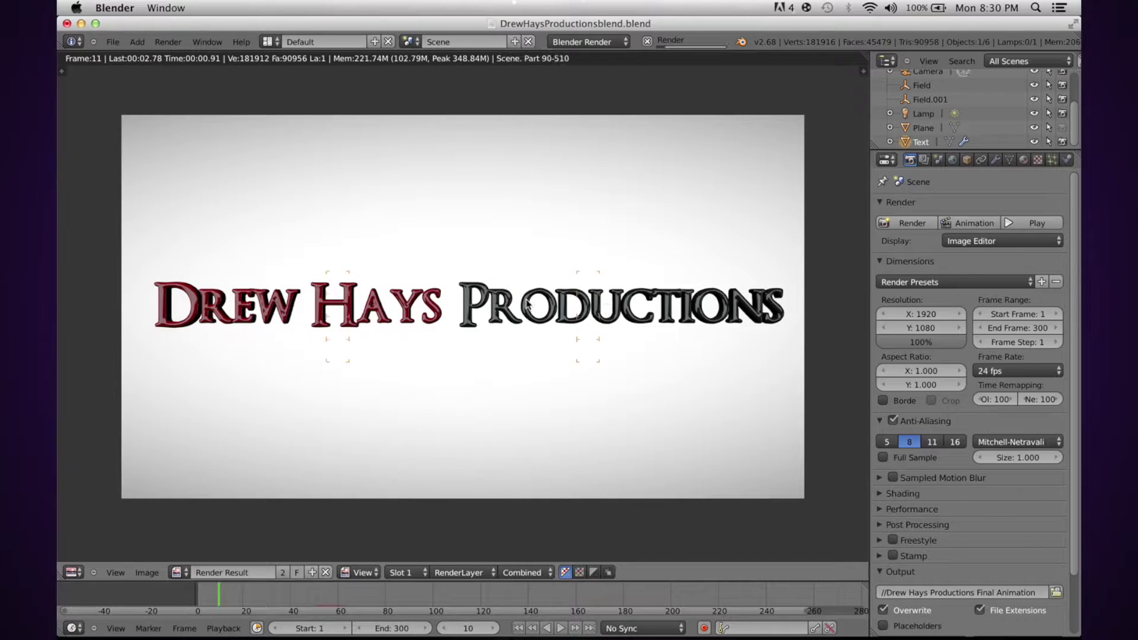
key(Escape)
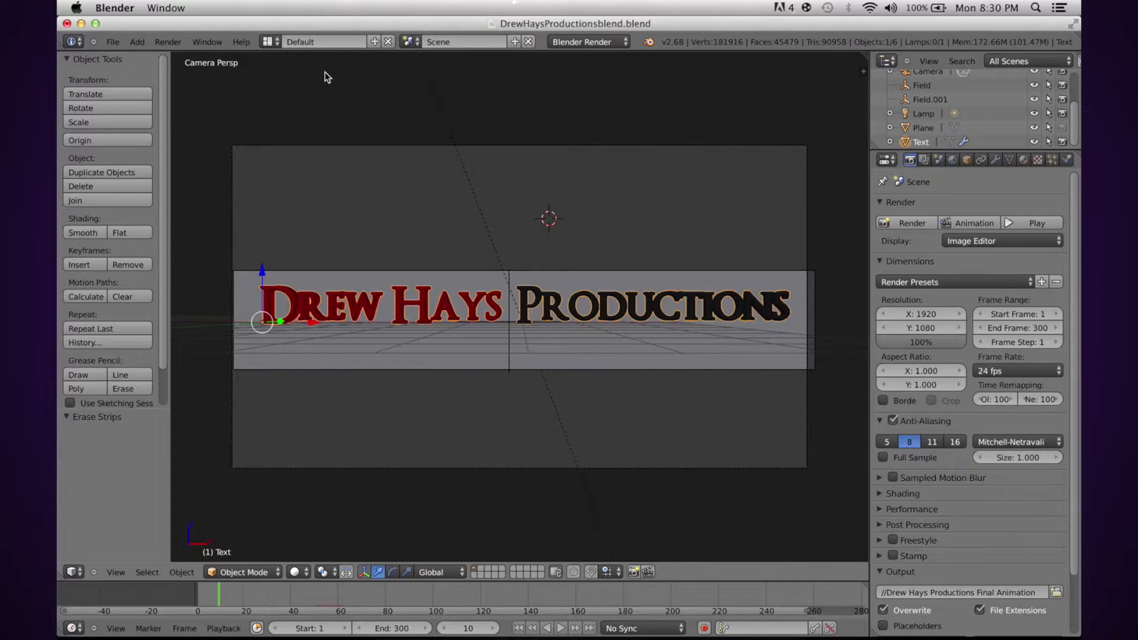
- In the Video Editing layout, add all 300 DHP Animation Stills PNGs as one image strip
click(269, 42)
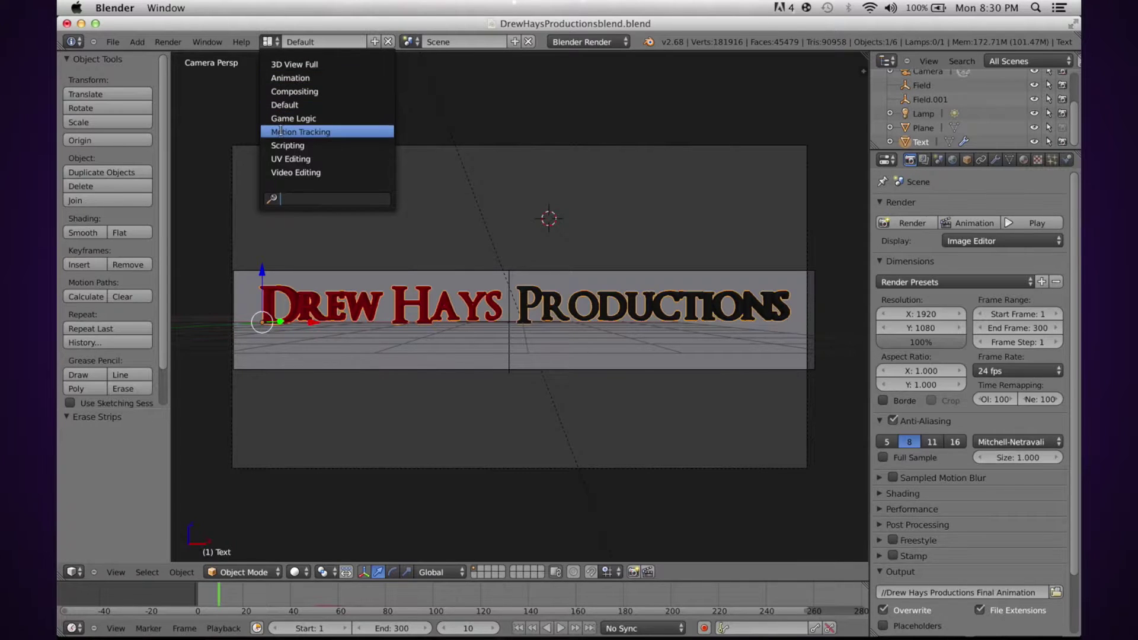
click(298, 173)
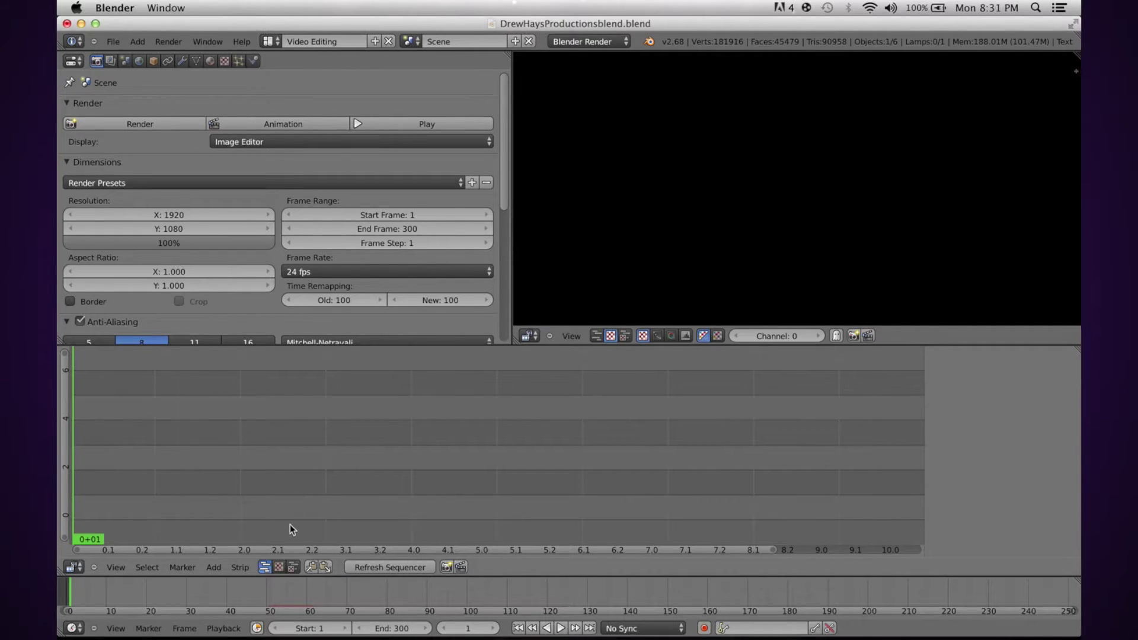
click(214, 567)
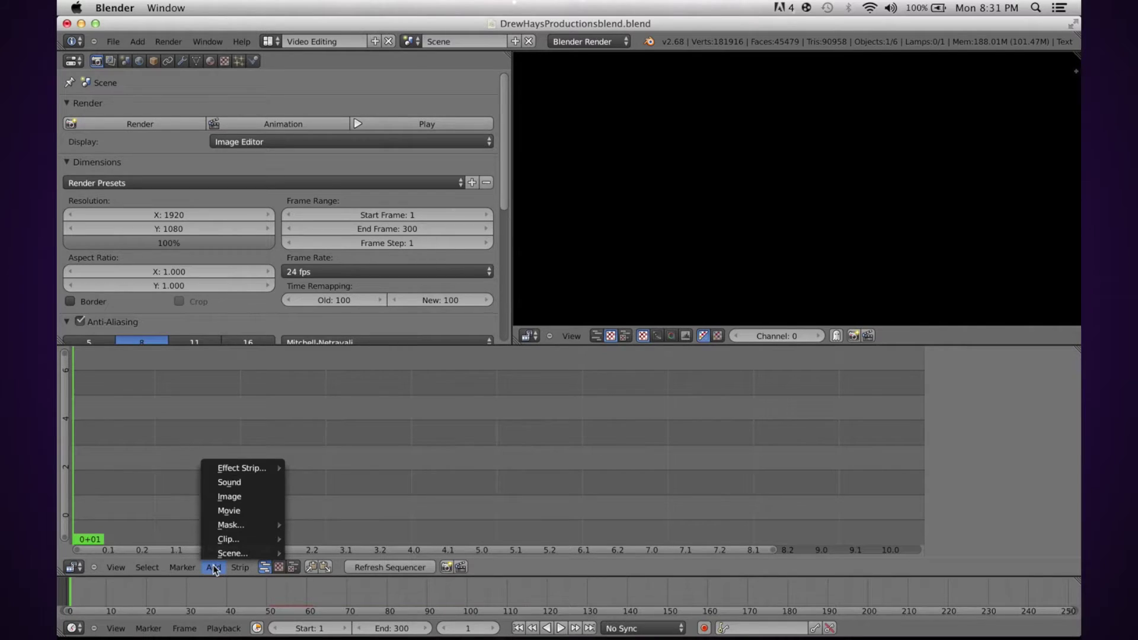
click(237, 498)
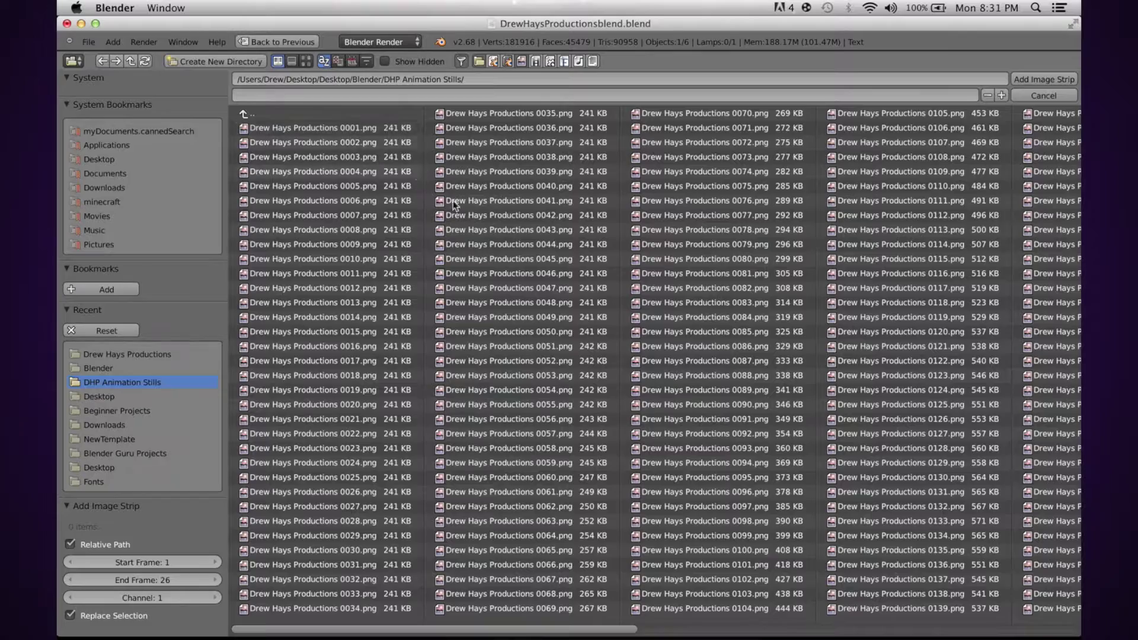
scroll(685, 345, down, 3)
scroll(688, 343, down, 2)
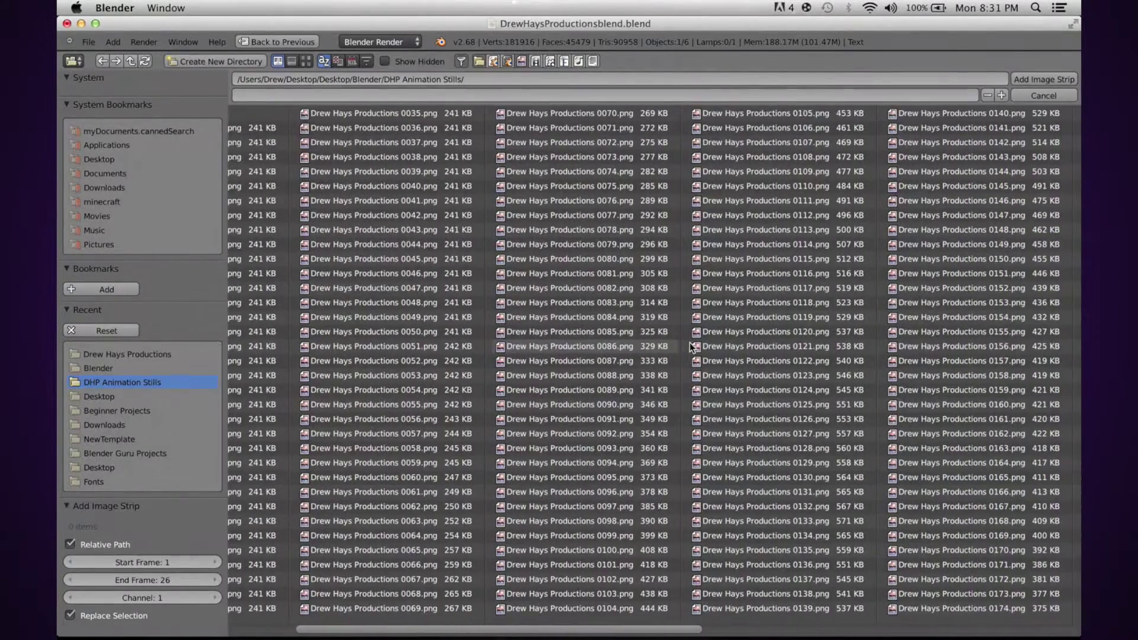
scroll(685, 345, up, 3)
scroll(683, 347, up, 2)
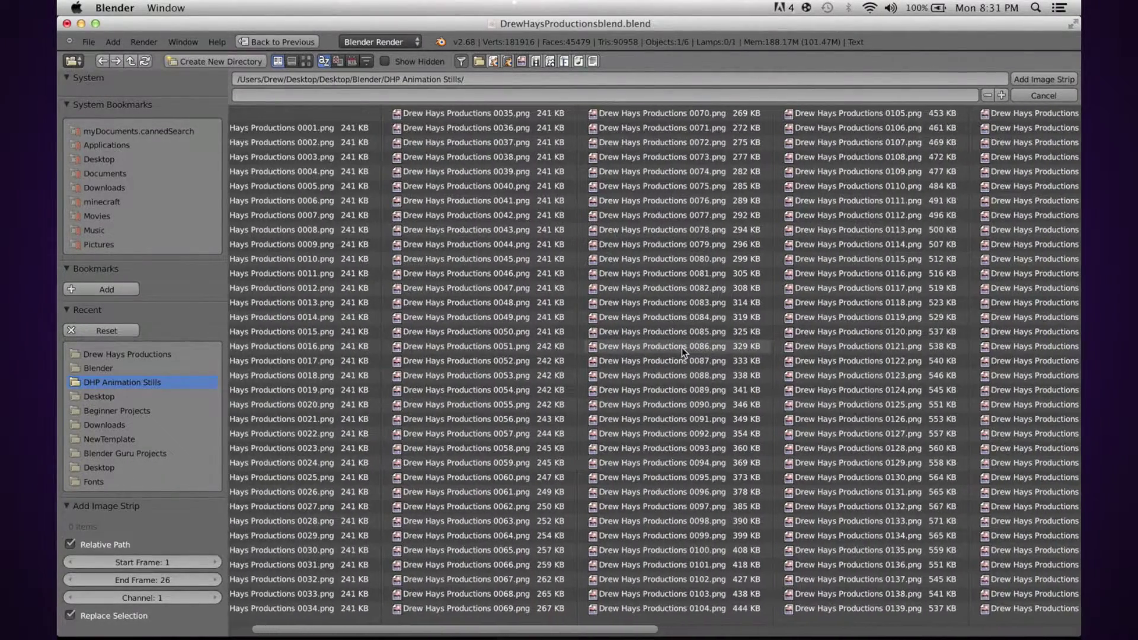
key(a)
scroll(682, 348, up, 2)
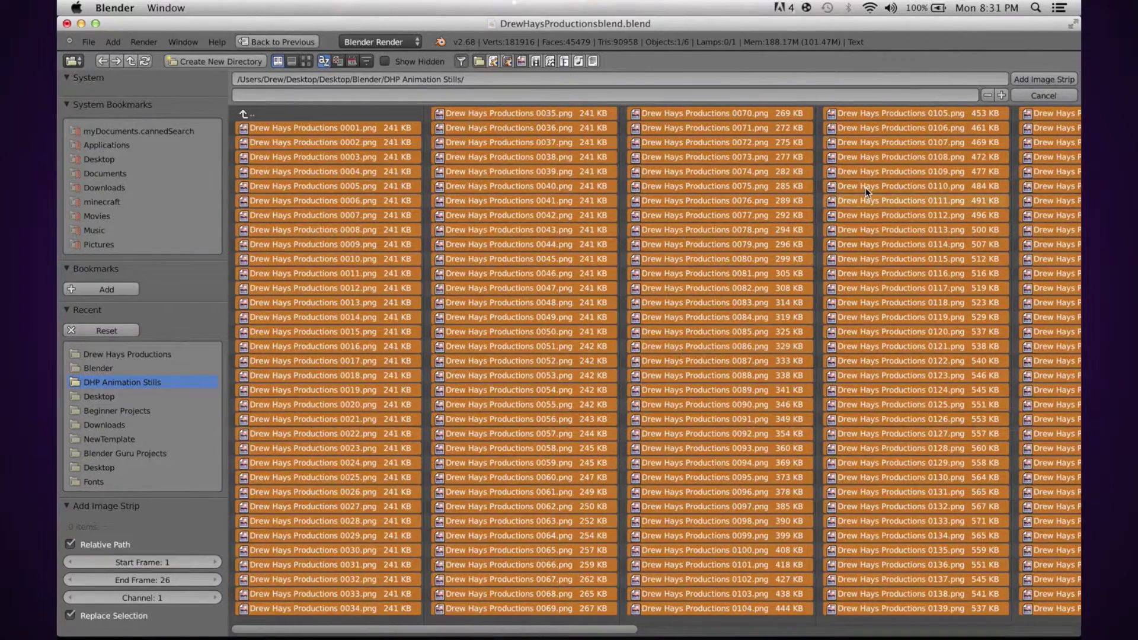
click(1047, 79)
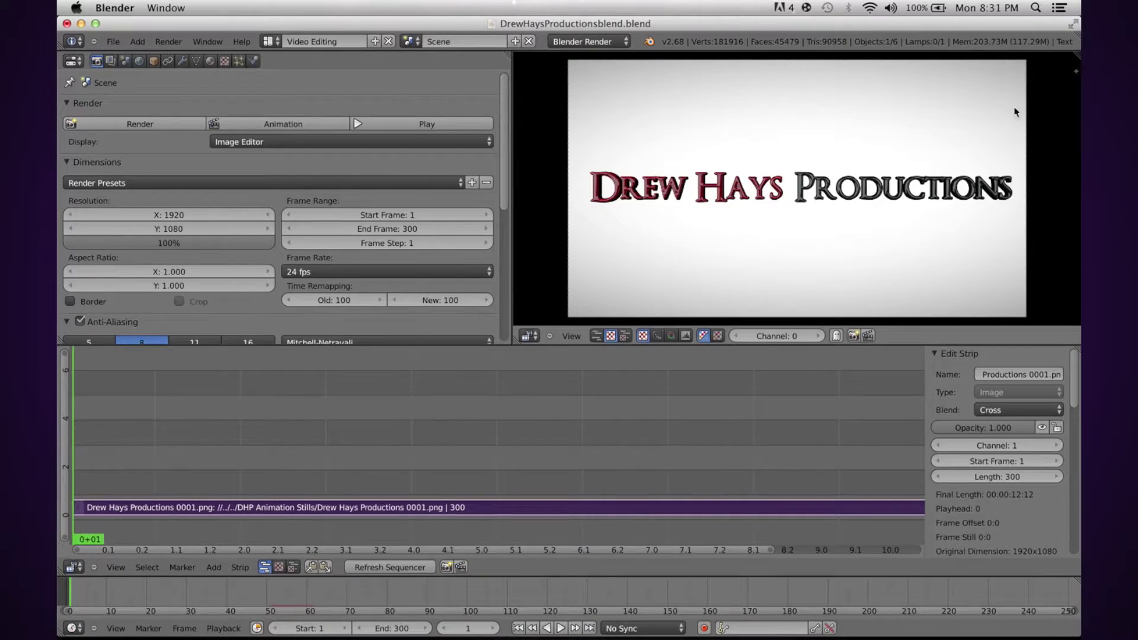
drag(99, 466, 77, 478)
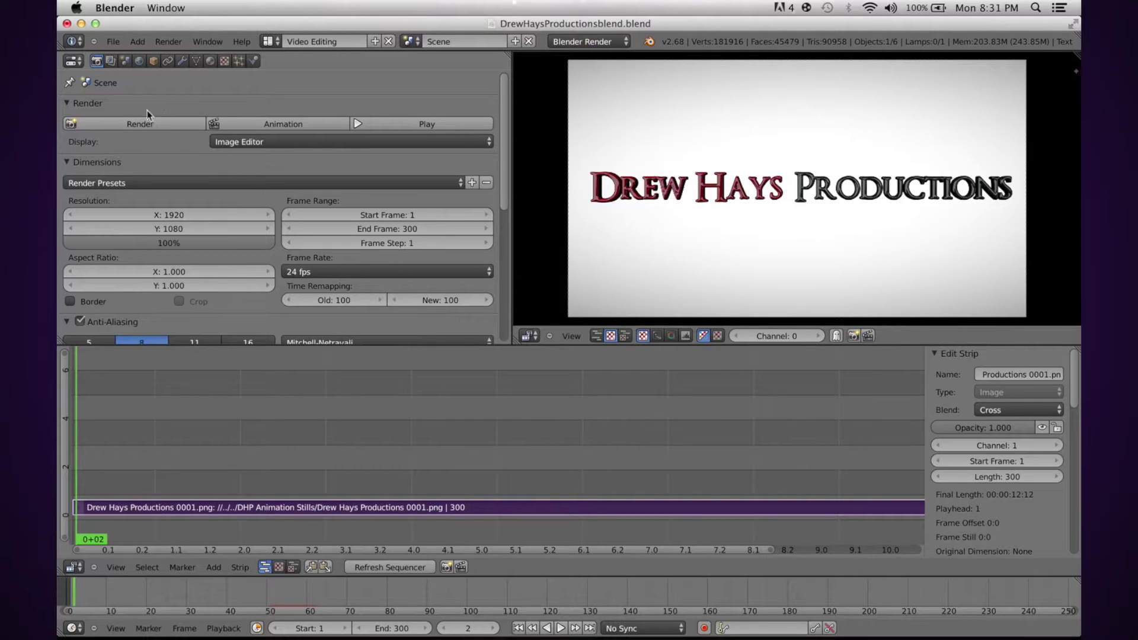
click(73, 61)
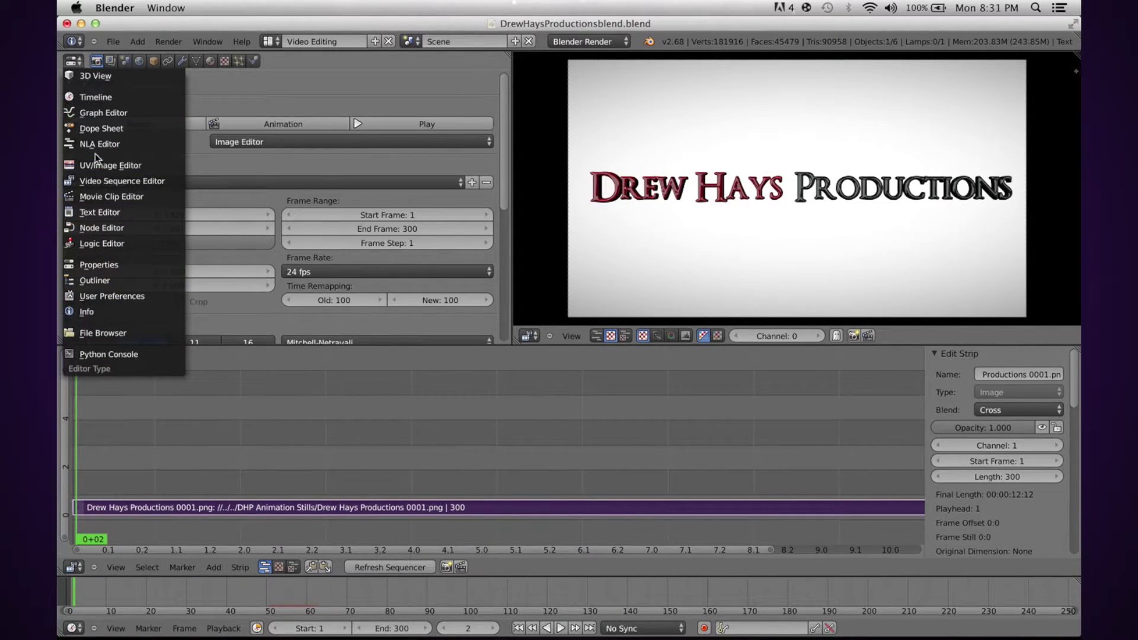
click(74, 63)
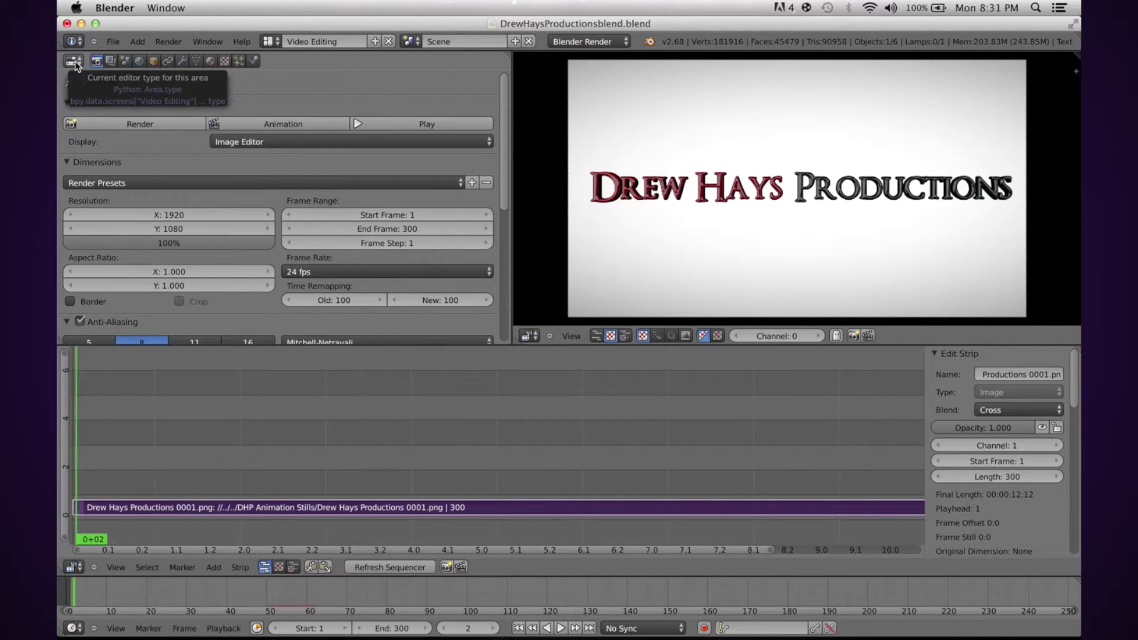
- Change the render output file format from PNG to MPEG
click(73, 629)
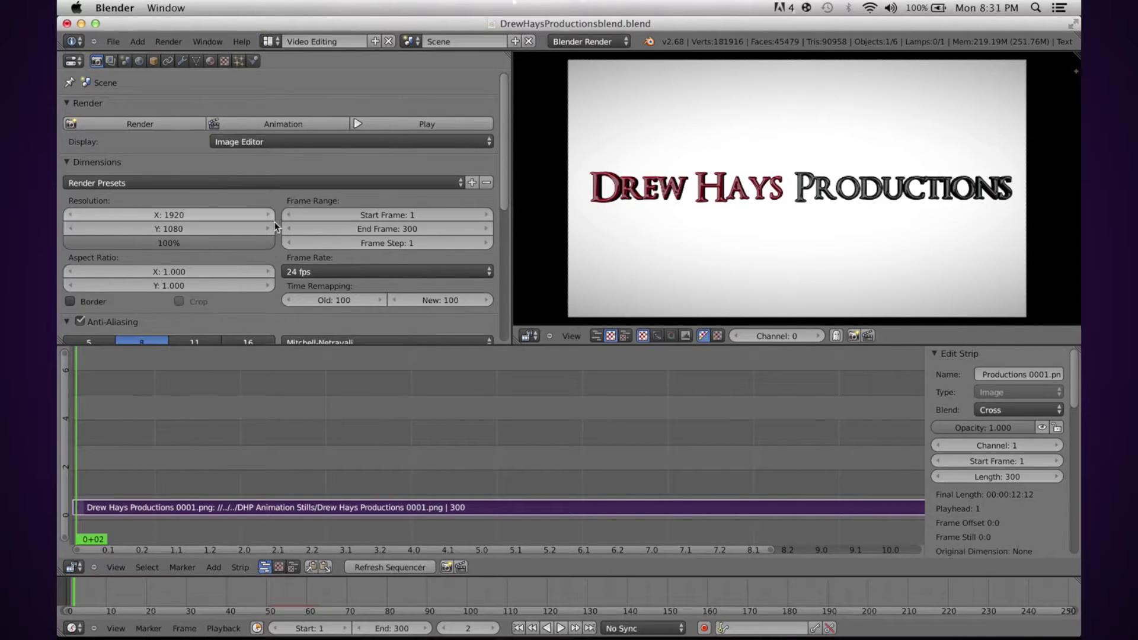
scroll(256, 175, down, 6)
scroll(254, 184, up, 7)
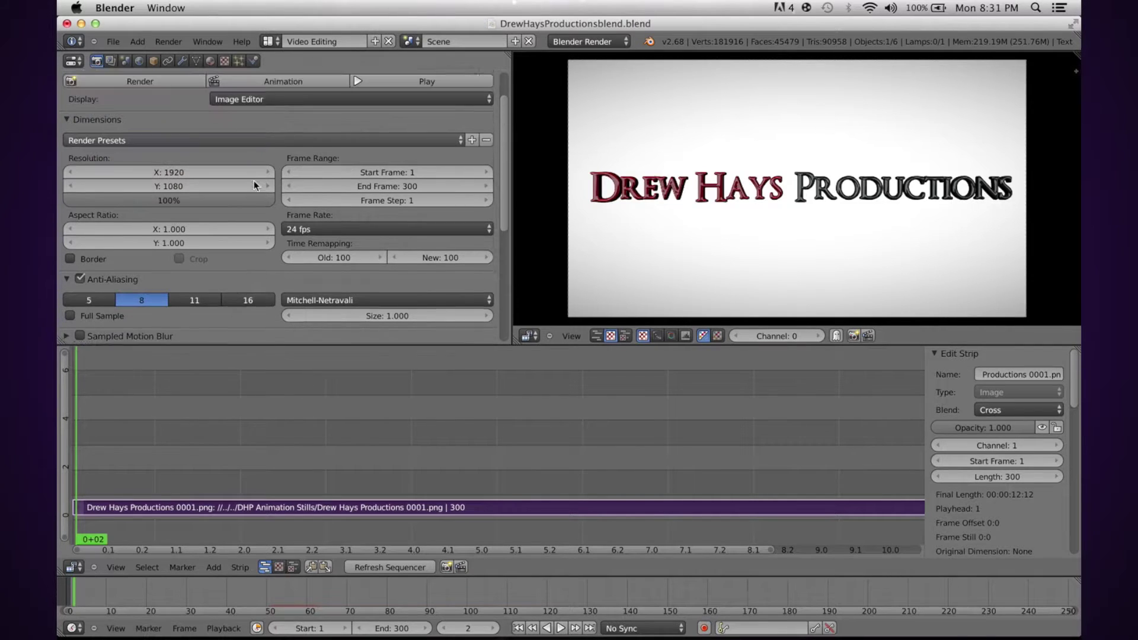
scroll(256, 185, down, 5)
scroll(254, 180, down, 6)
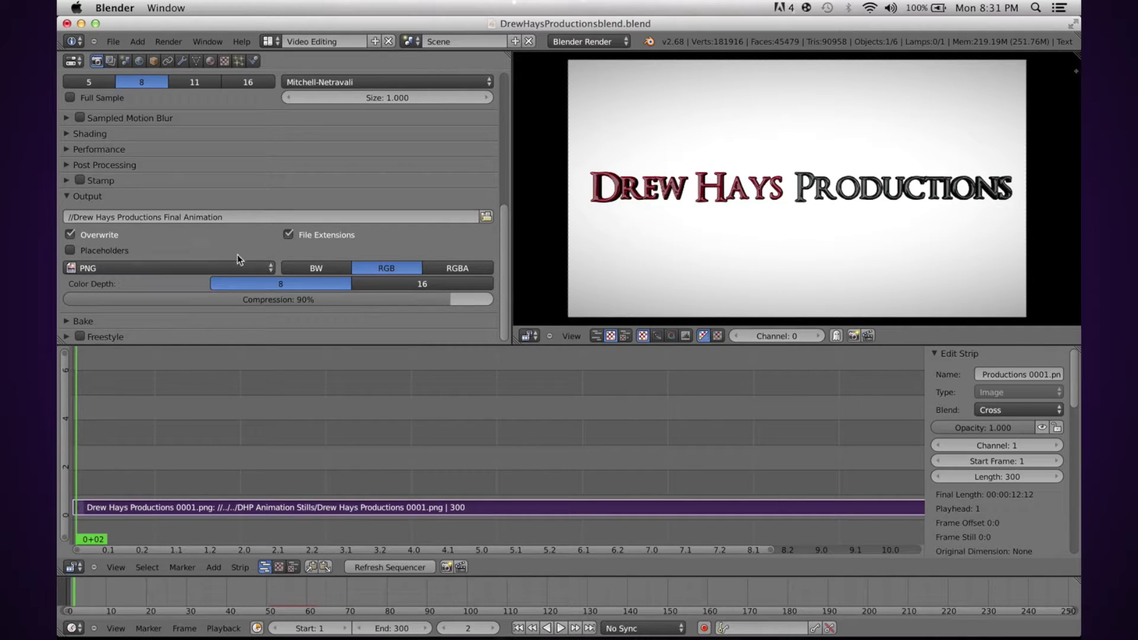
click(150, 269)
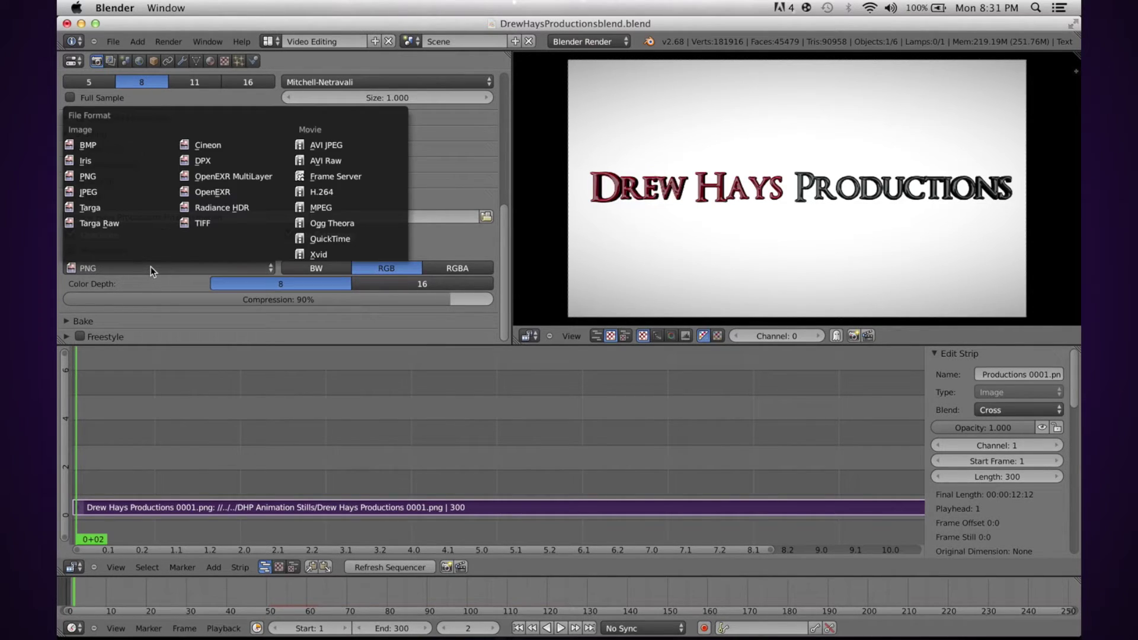
click(325, 207)
- Set the encoding container to Quicktime and the video codec to MPEG-4(divx)
scroll(324, 248, down, 5)
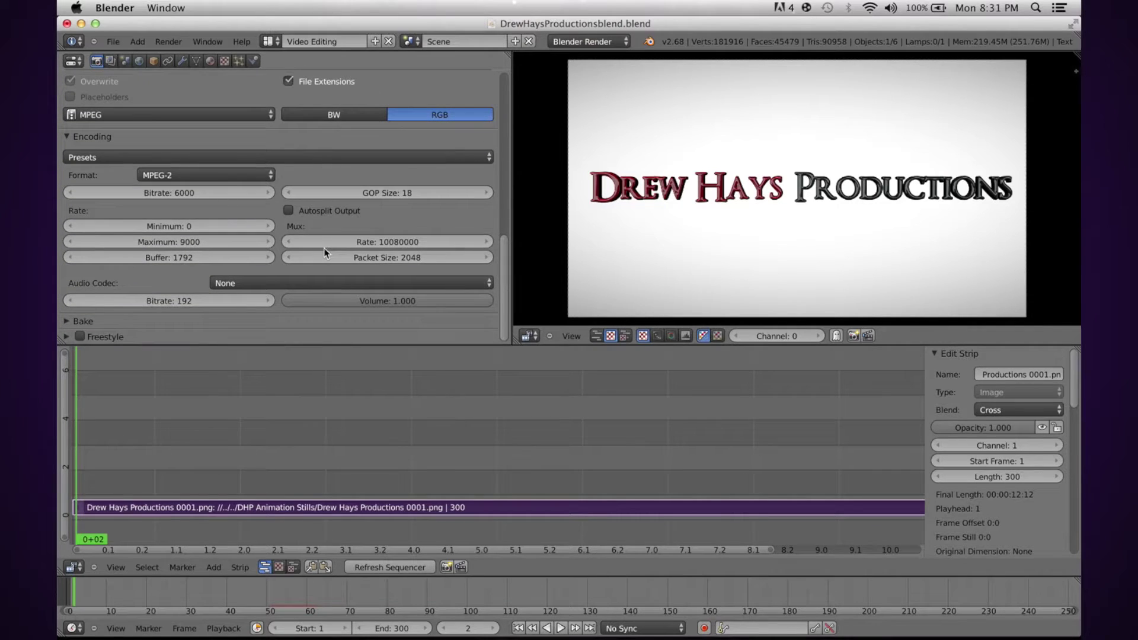
click(181, 174)
click(81, 137)
click(67, 137)
click(154, 175)
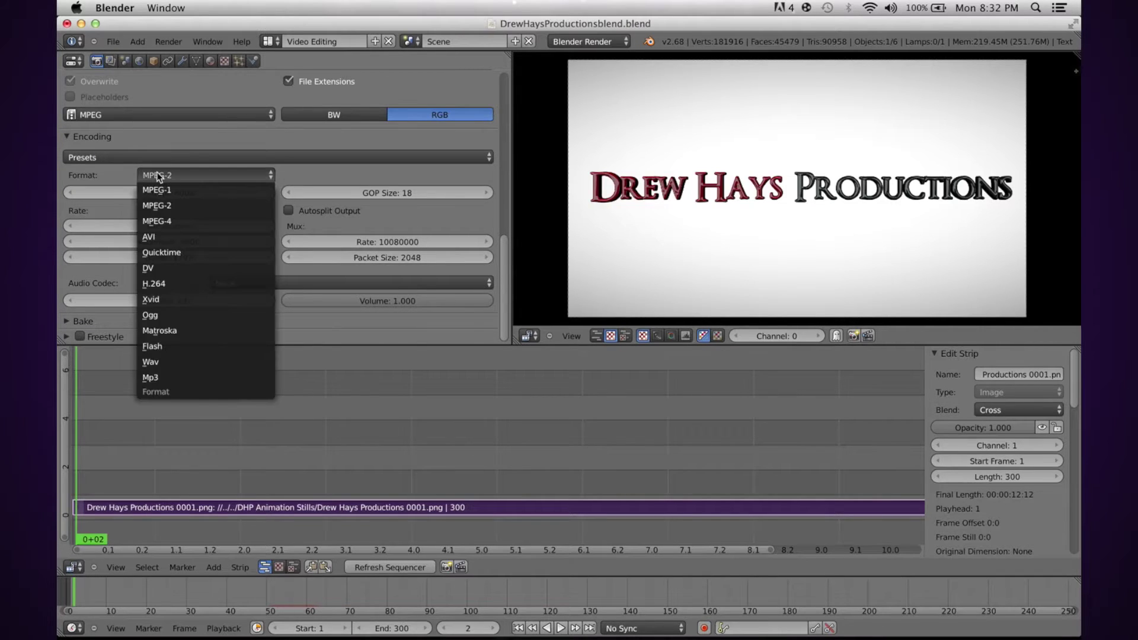
click(164, 254)
click(435, 175)
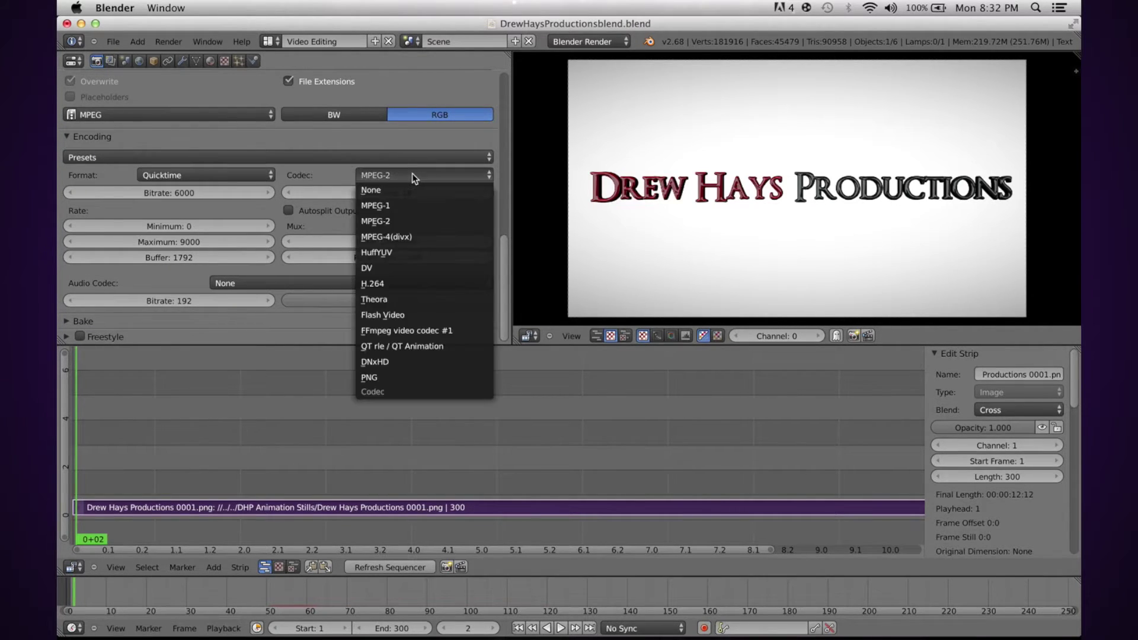
click(407, 237)
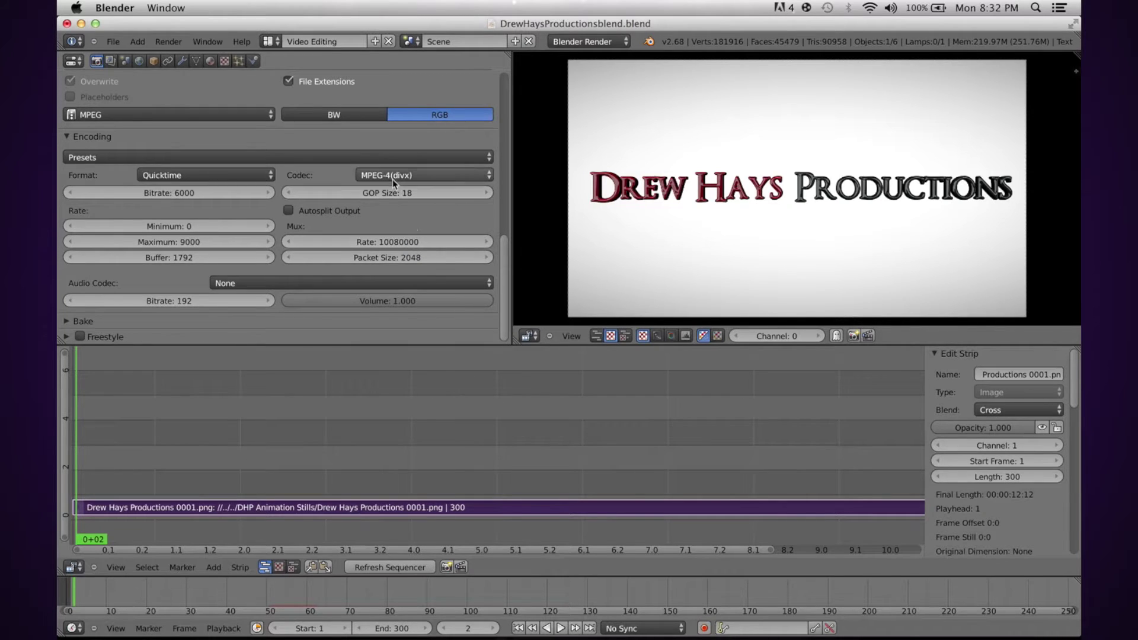
scroll(356, 185, up, 3)
scroll(354, 186, up, 3)
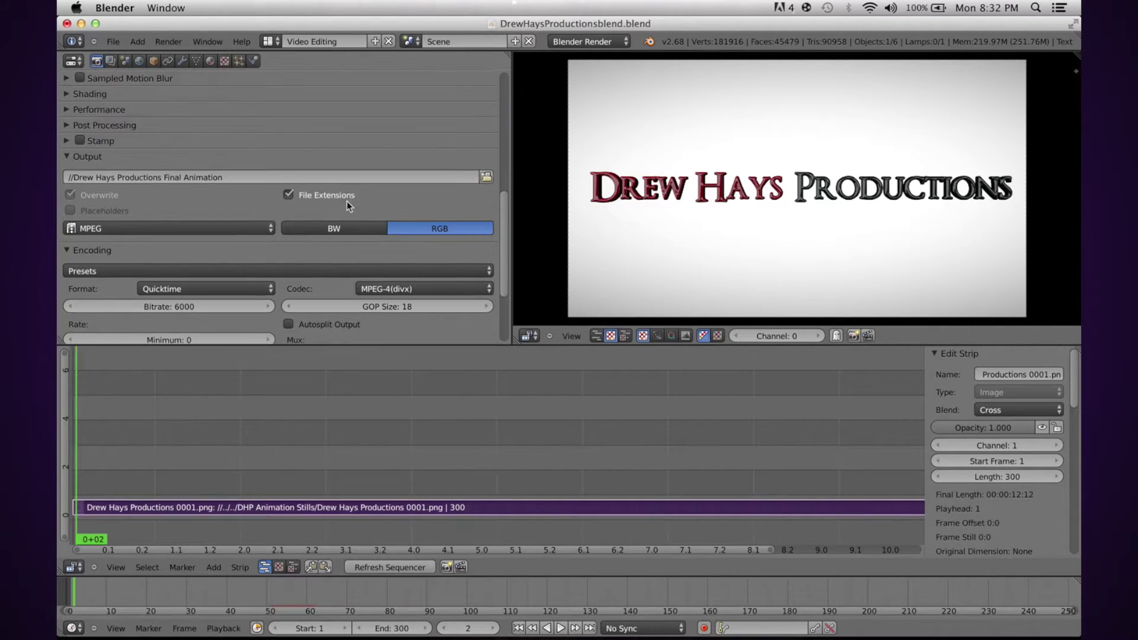
ctrl+scroll(188, 291, down, 8)
- Switch the container from Mp3 back to Quicktime, keeping the MPEG-4(divx) codec
click(187, 290)
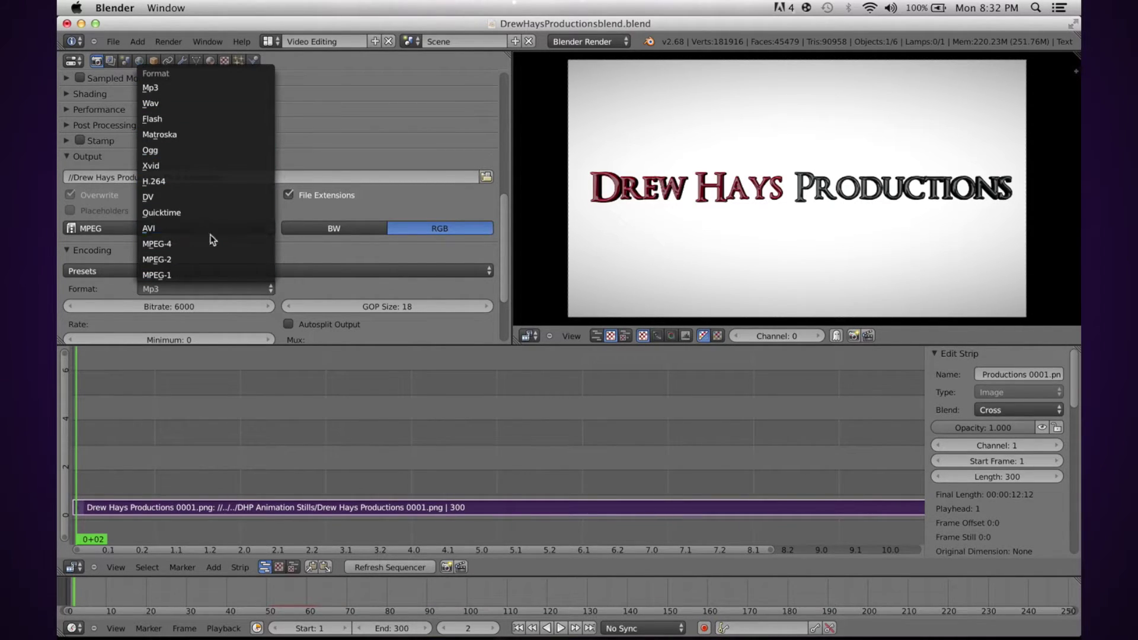
click(167, 228)
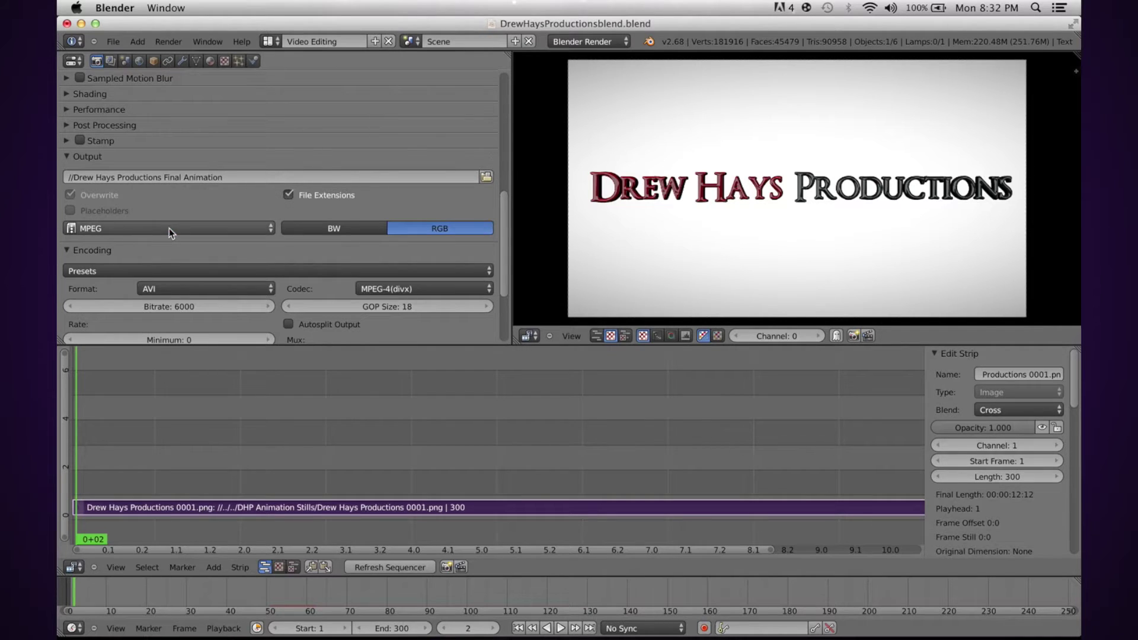
click(419, 289)
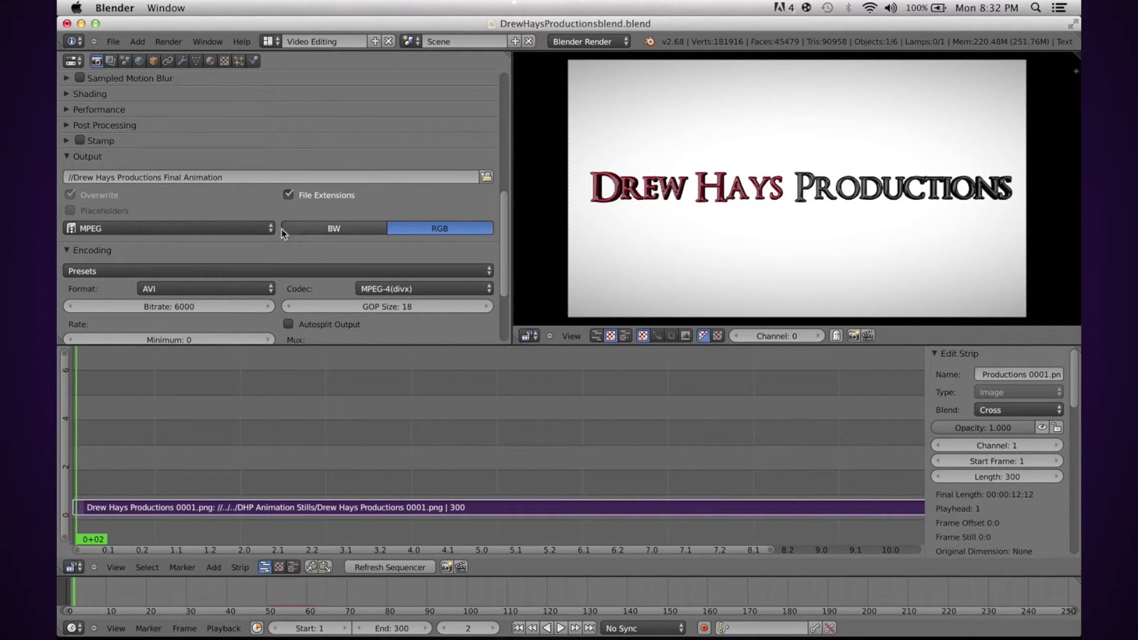
click(199, 291)
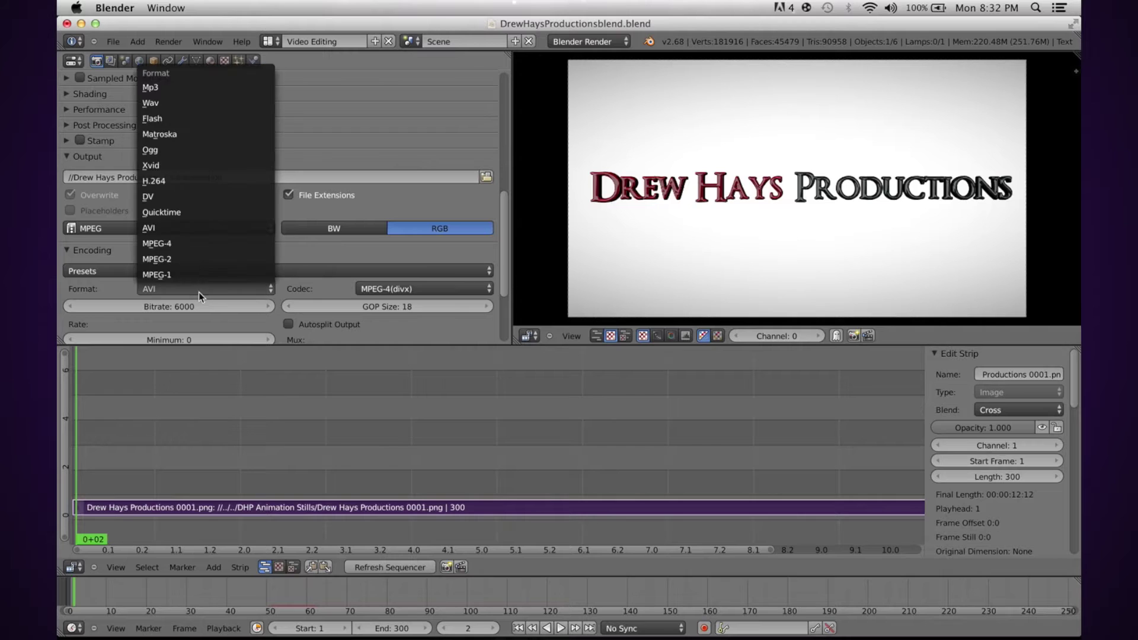
click(186, 213)
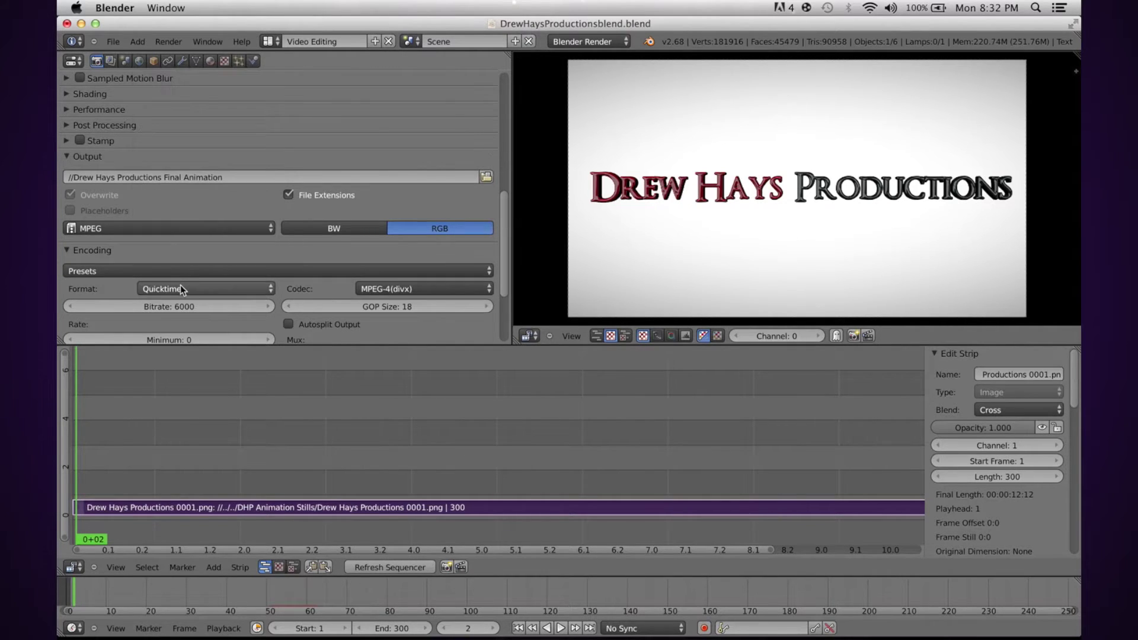
click(413, 289)
scroll(316, 275, up, 10)
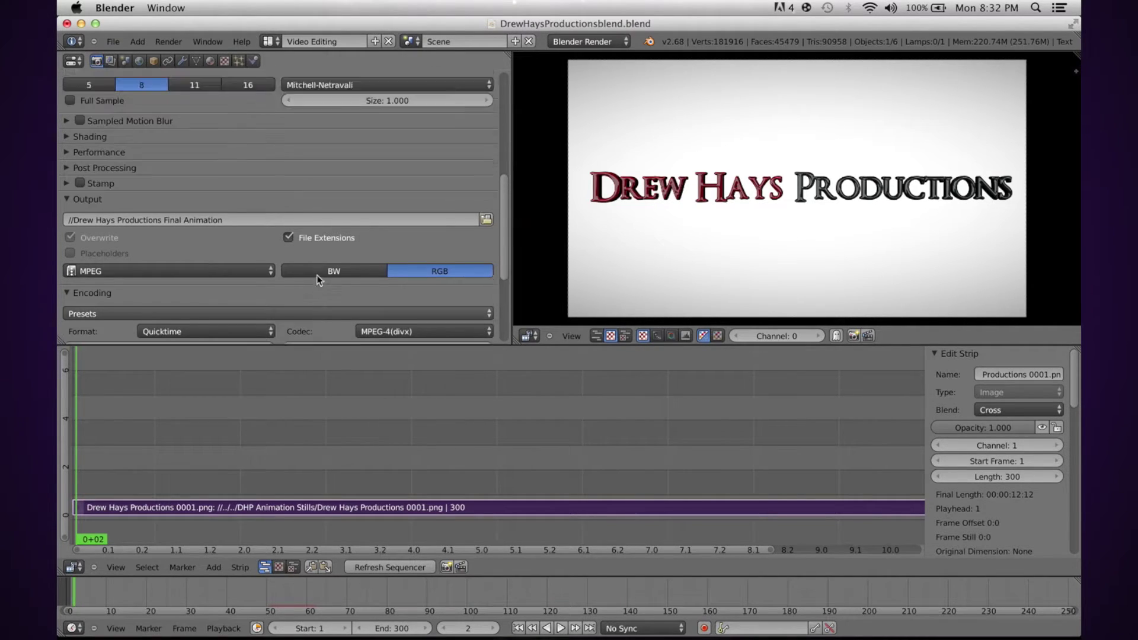
scroll(319, 275, up, 1)
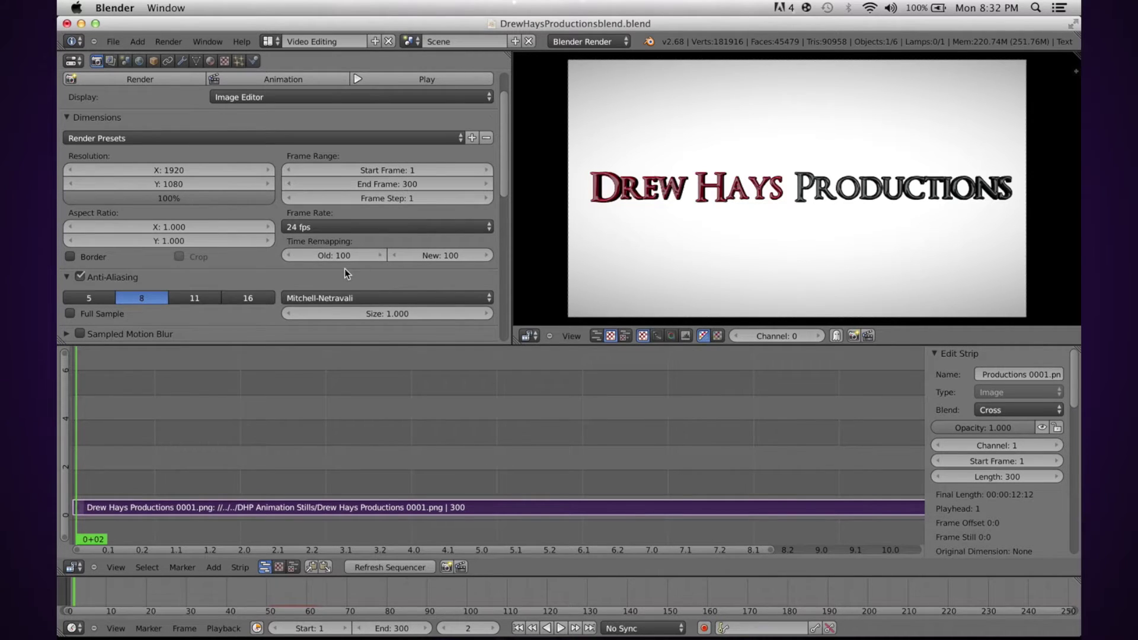
scroll(373, 287, up, 1)
scroll(371, 288, up, 1)
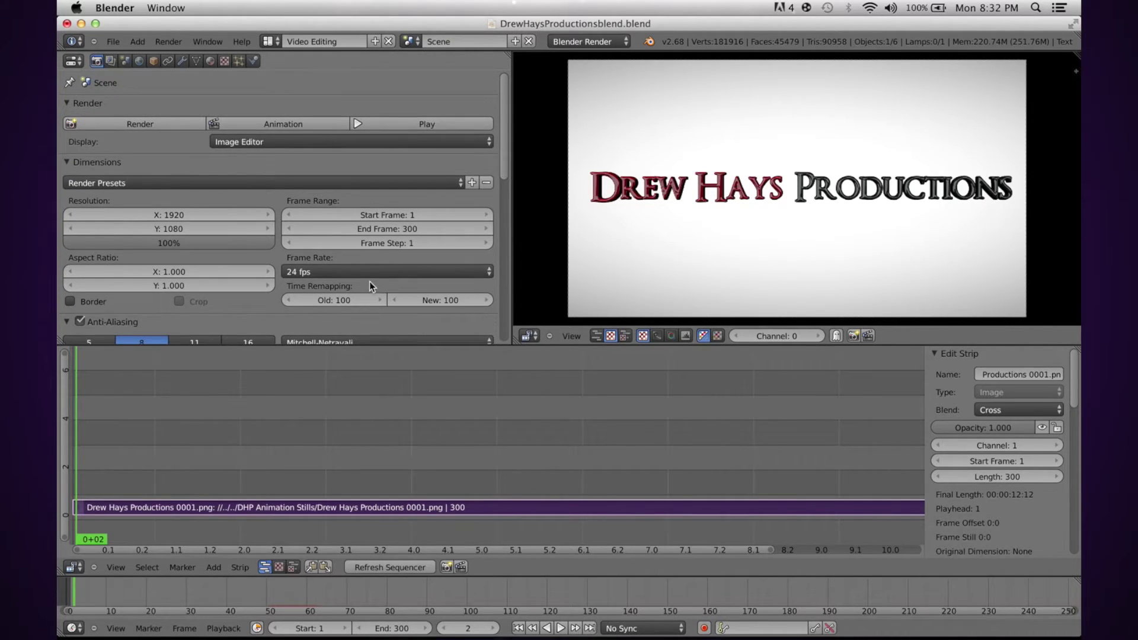
- Render the 300-frame animation and browse the output folder for the resulting .mov file
click(288, 122)
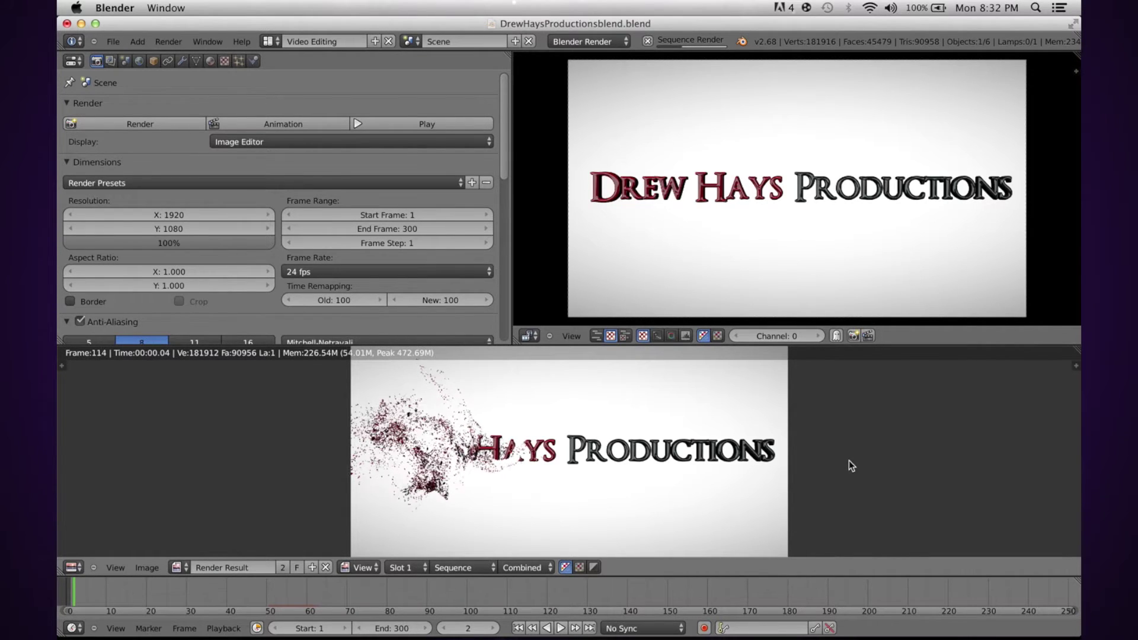
scroll(313, 278, down, 2)
scroll(313, 279, down, 15)
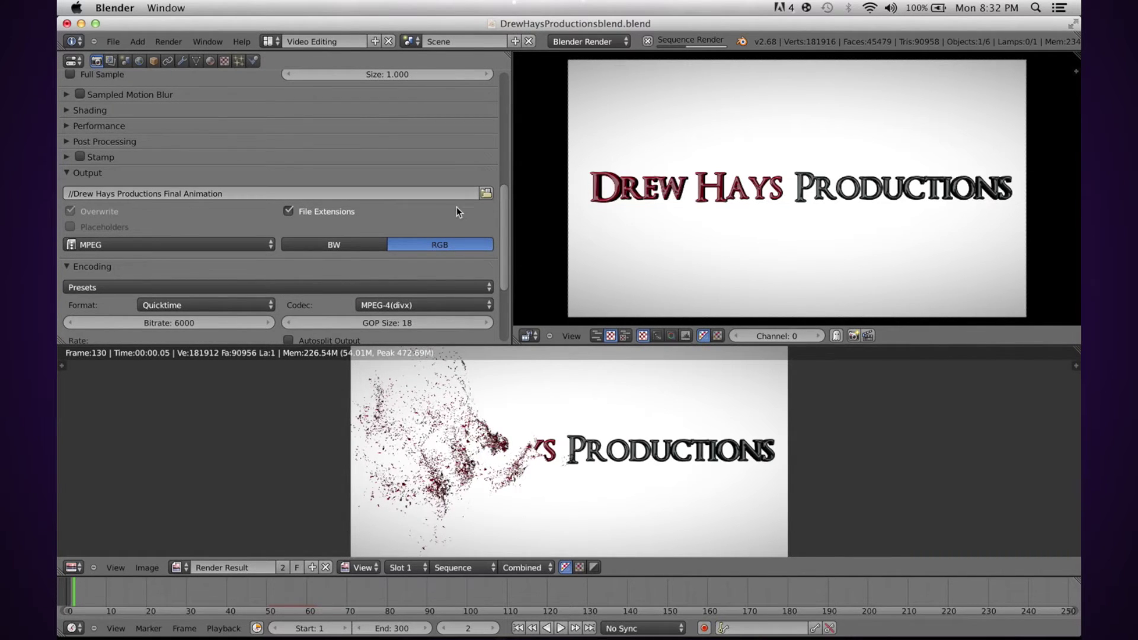
click(487, 193)
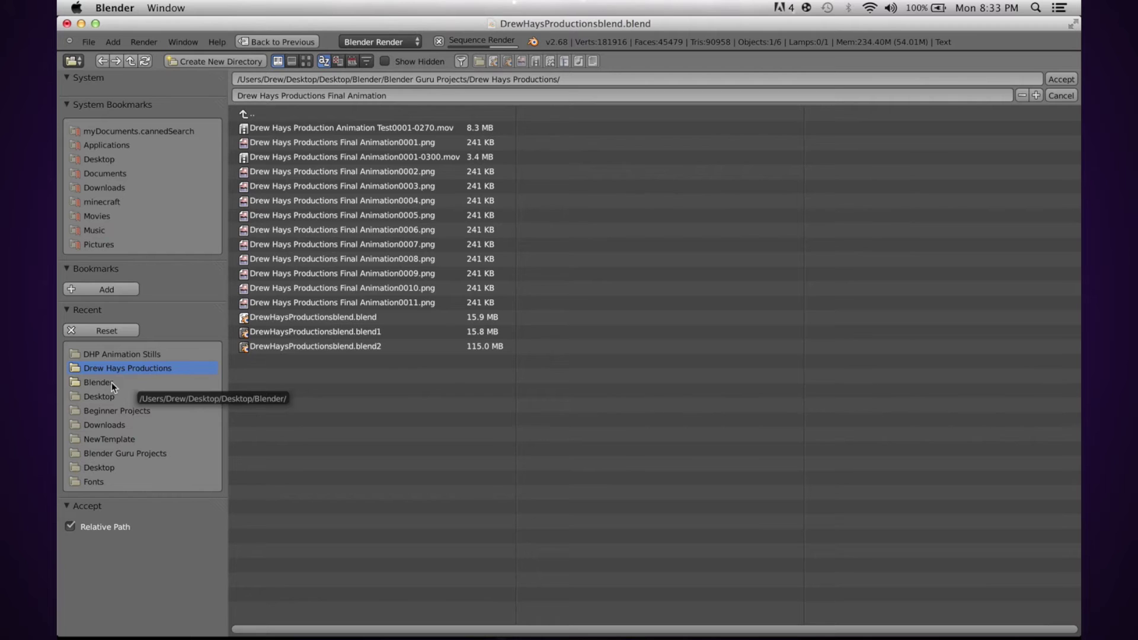
- Close the file browser, keeping the output path, while the Quicktime render finishes at frame 300
click(1062, 79)
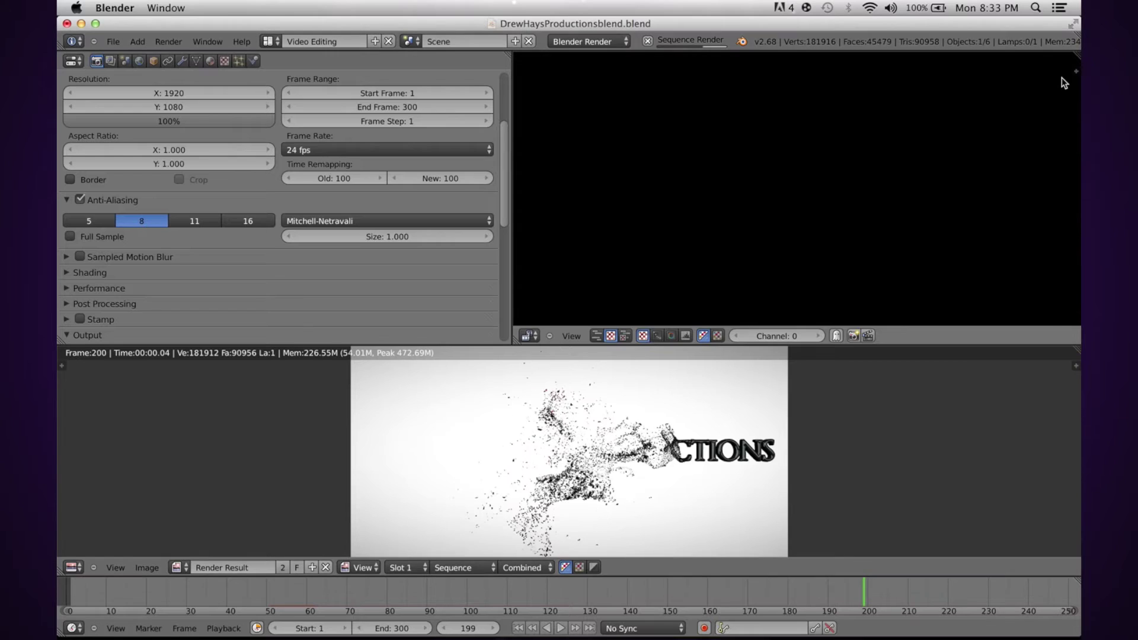
scroll(282, 182, up, 5)
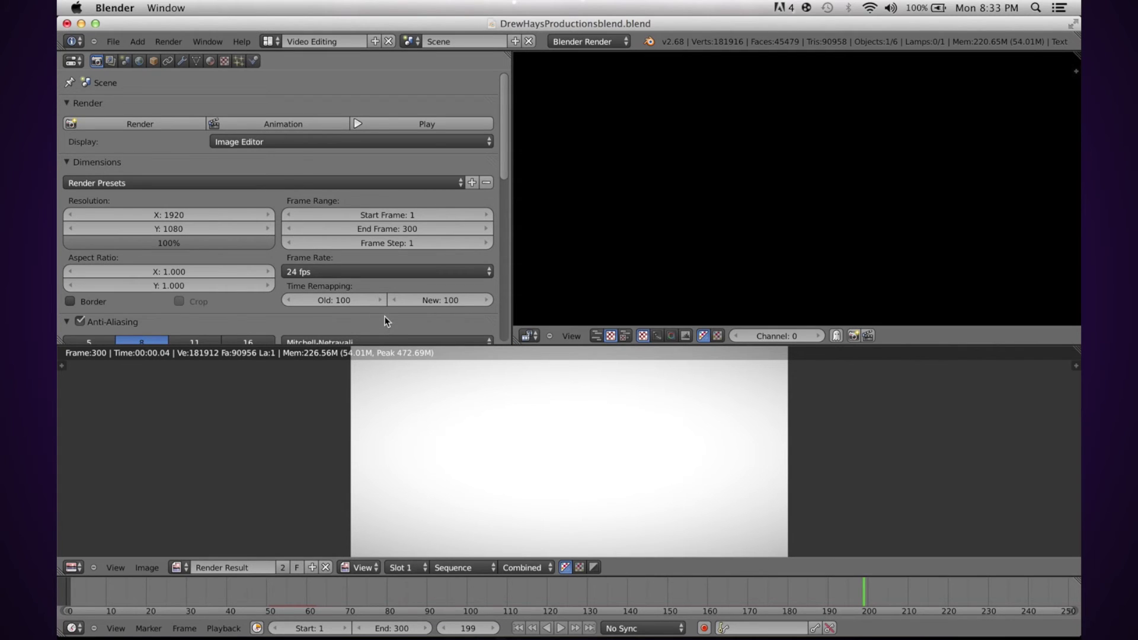
scroll(270, 288, down, 6)
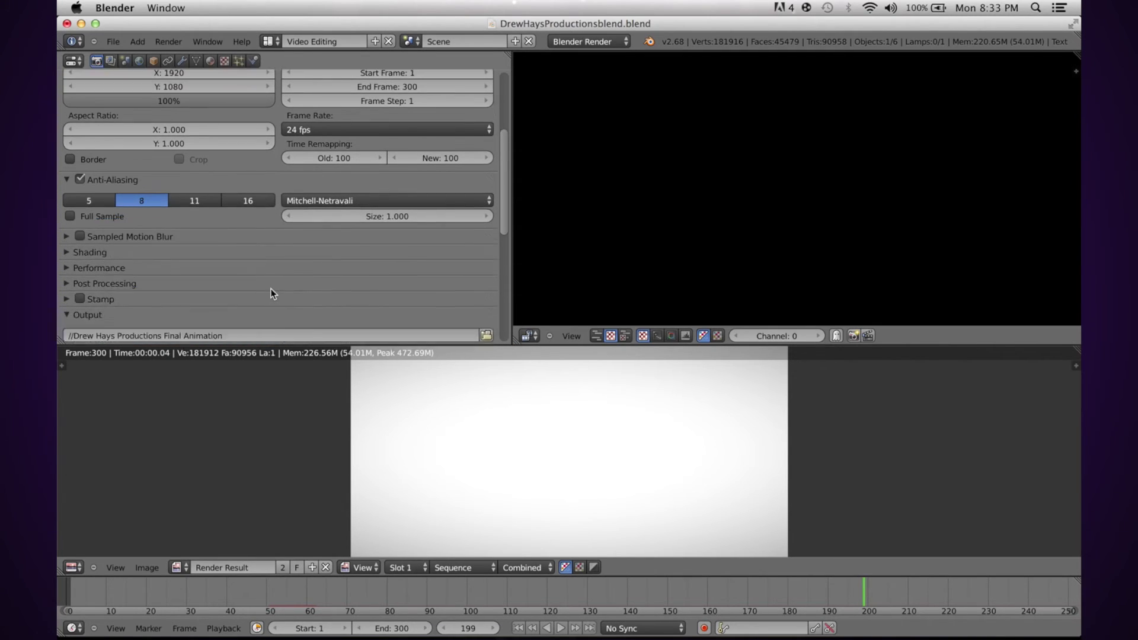
scroll(271, 288, up, 6)
scroll(270, 288, down, 6)
scroll(273, 291, down, 4)
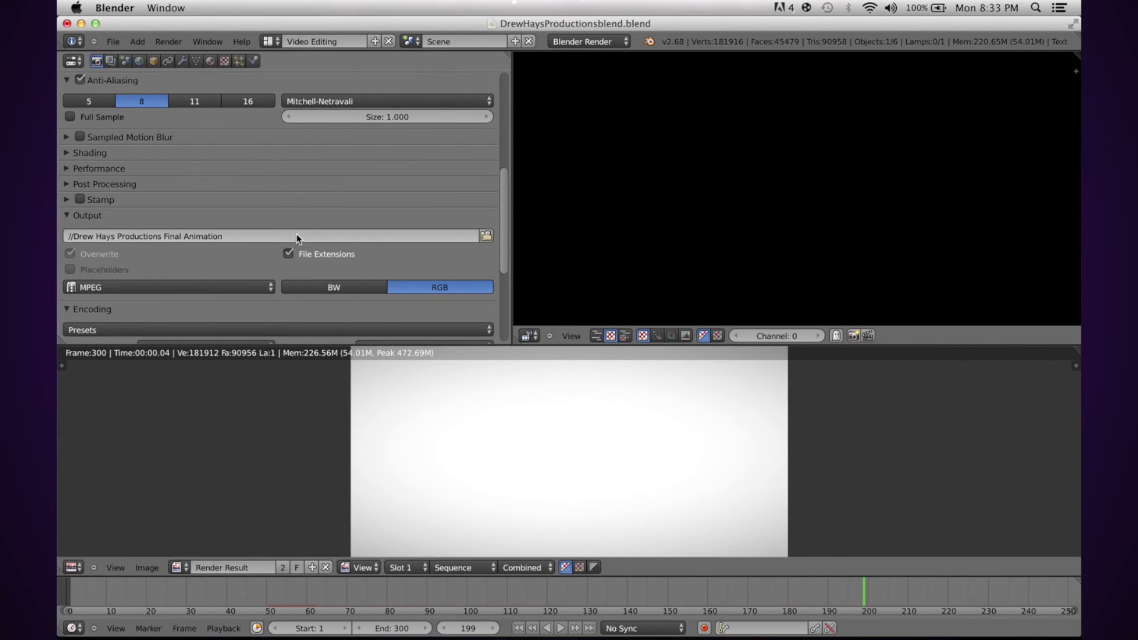